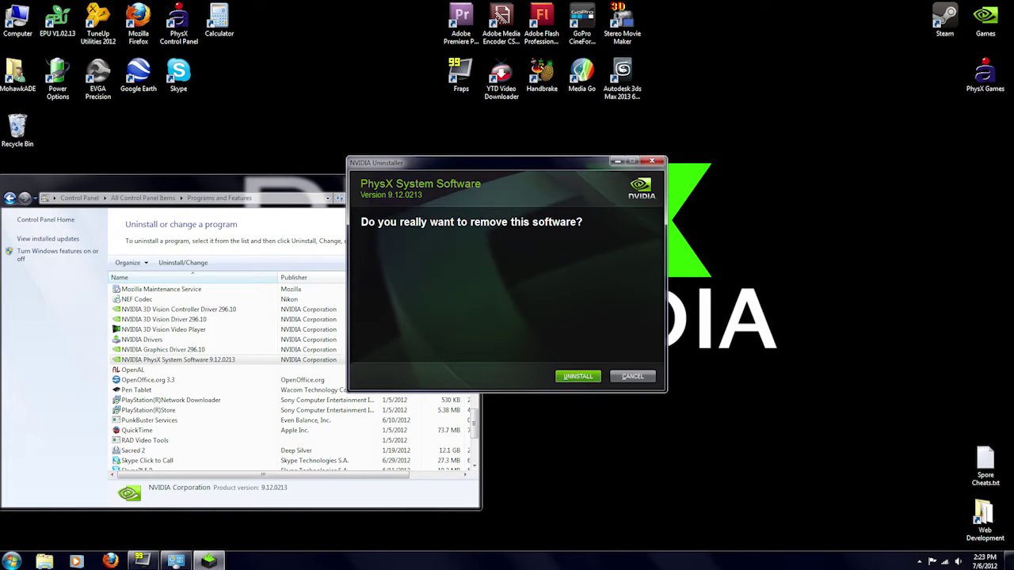
Confirm uninstalling PhysX System Software 9.12.0213 in the NVIDIA Uninstaller prompt
key(Return)
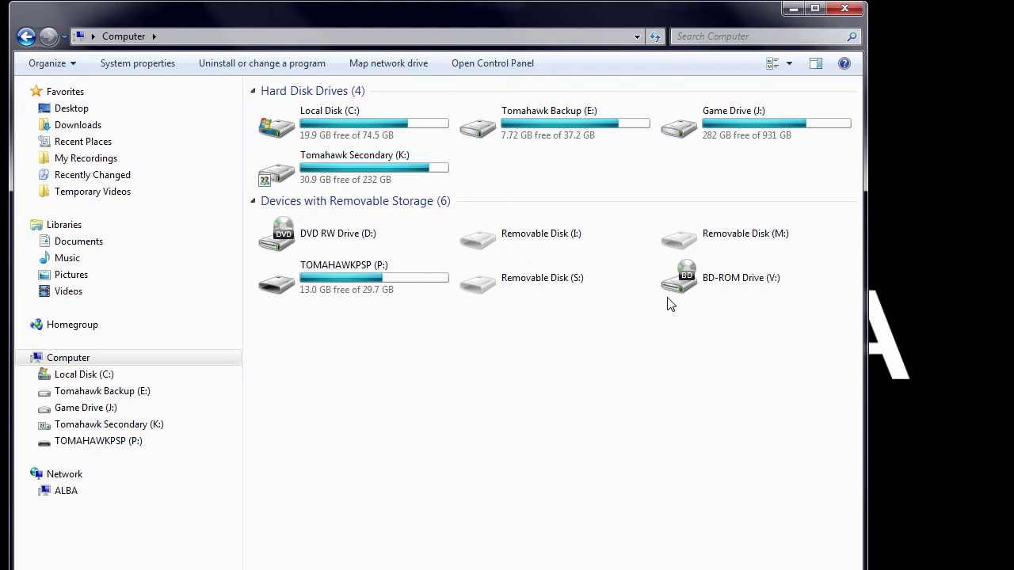
Copy the bin folder from C:\Program Files (x86)\AGEIA Technologies
double_click(363, 128)
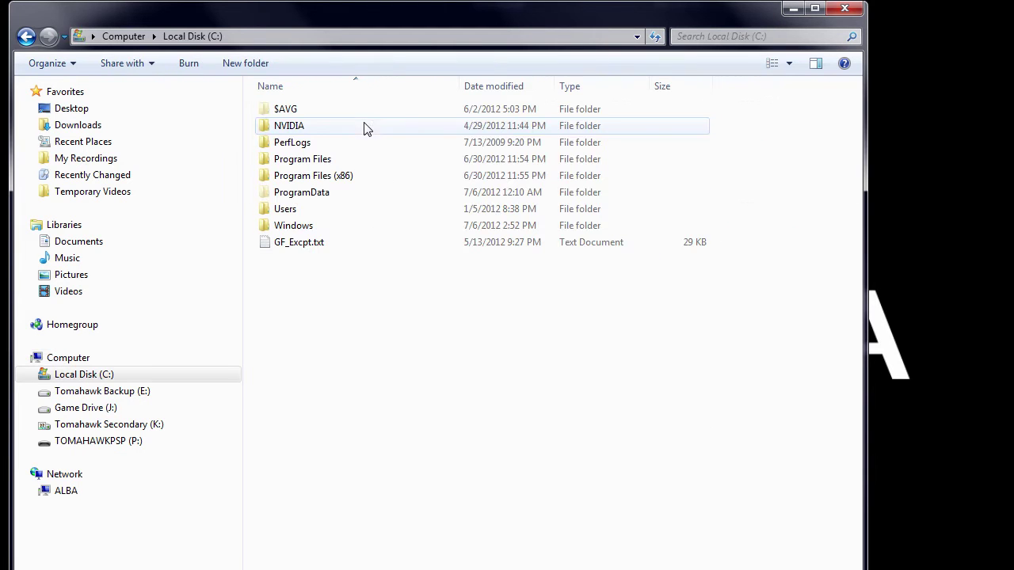
double_click(324, 175)
double_click(315, 145)
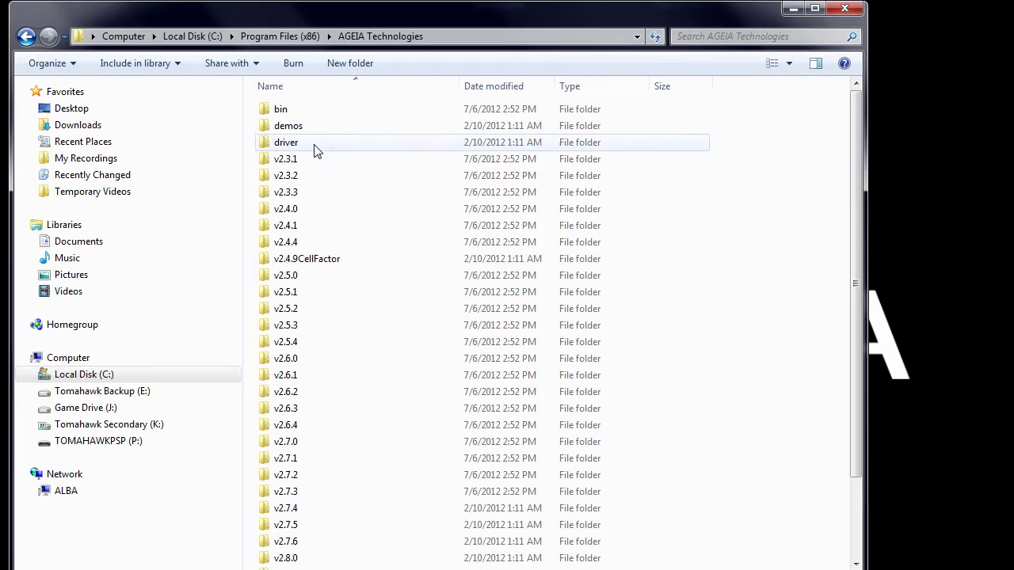
right_click(279, 112)
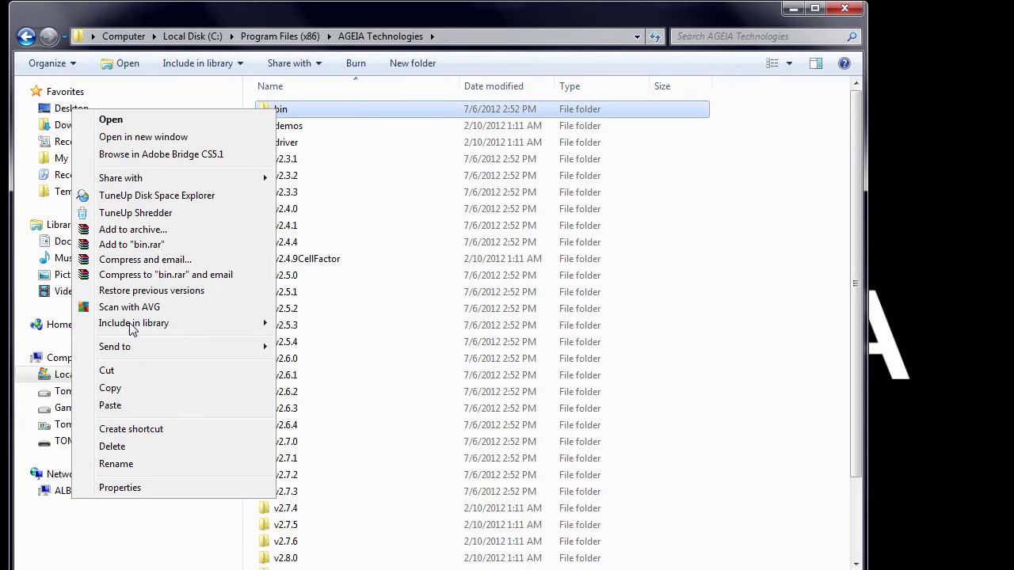
click(110, 388)
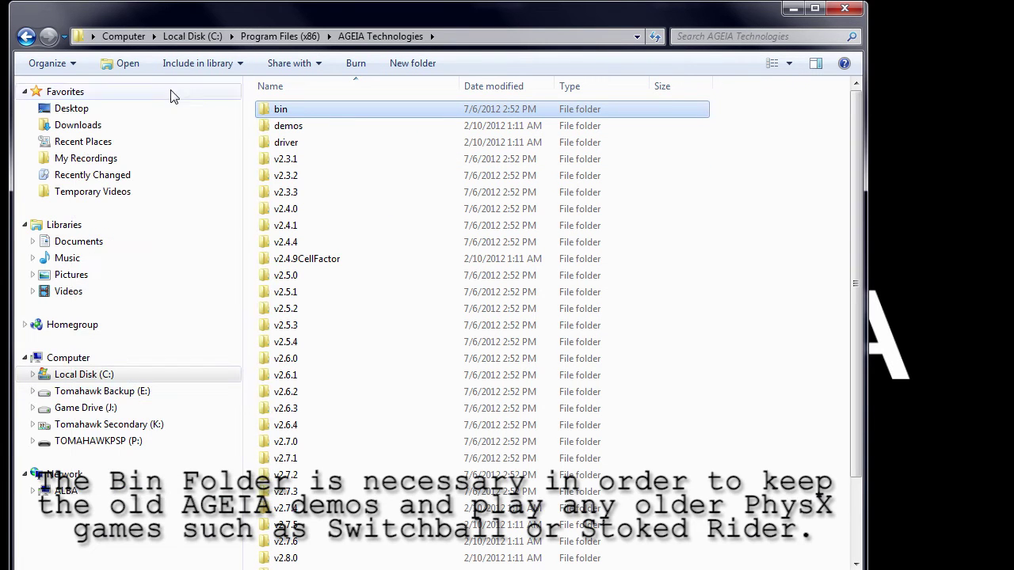
Create a new folder named AGEIA on Tomahawk Backup (E:)
click(124, 35)
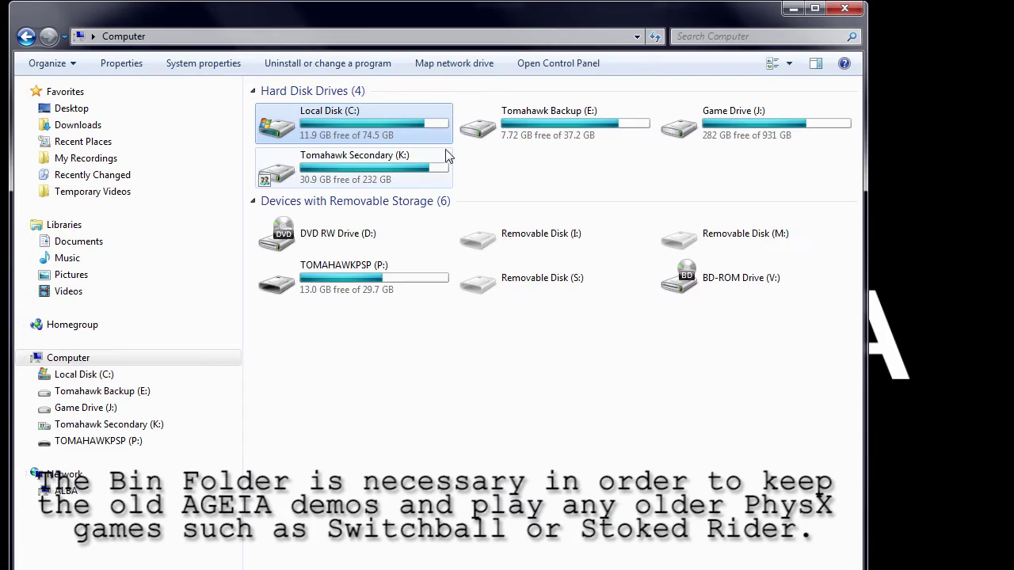
double_click(521, 131)
right_click(340, 378)
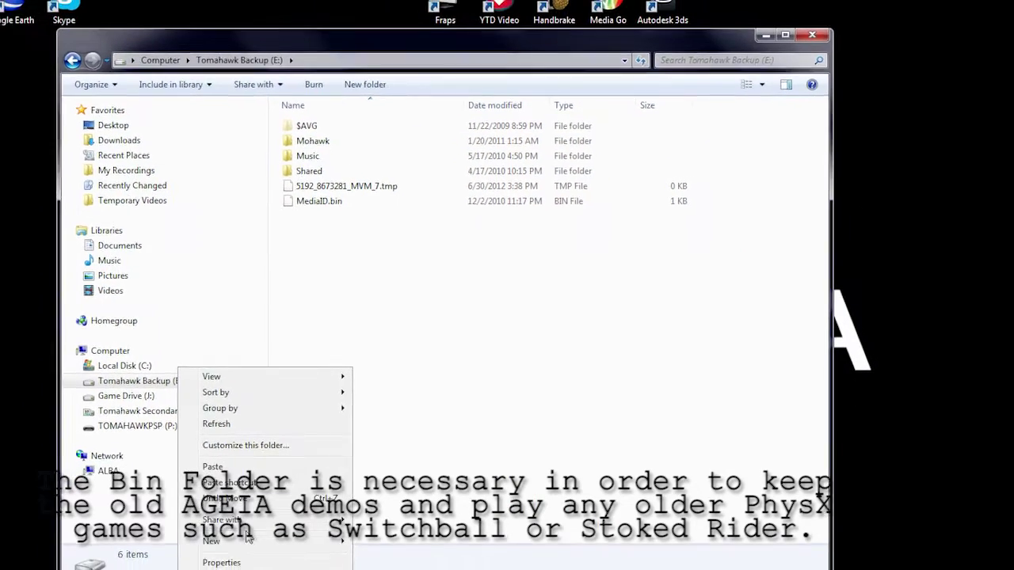
mouse_move(247, 540)
click(93, 299)
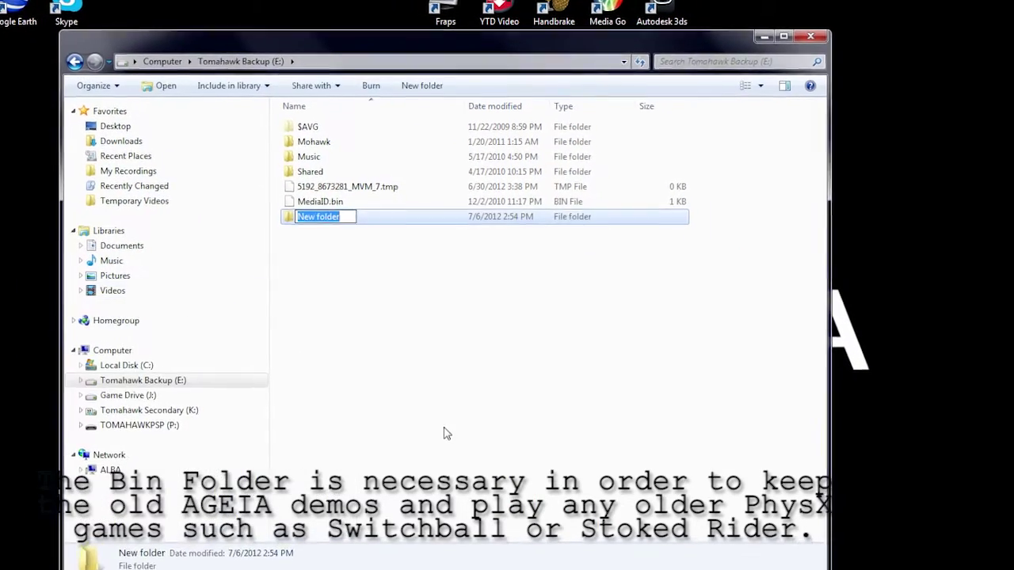
text(AGEIA)
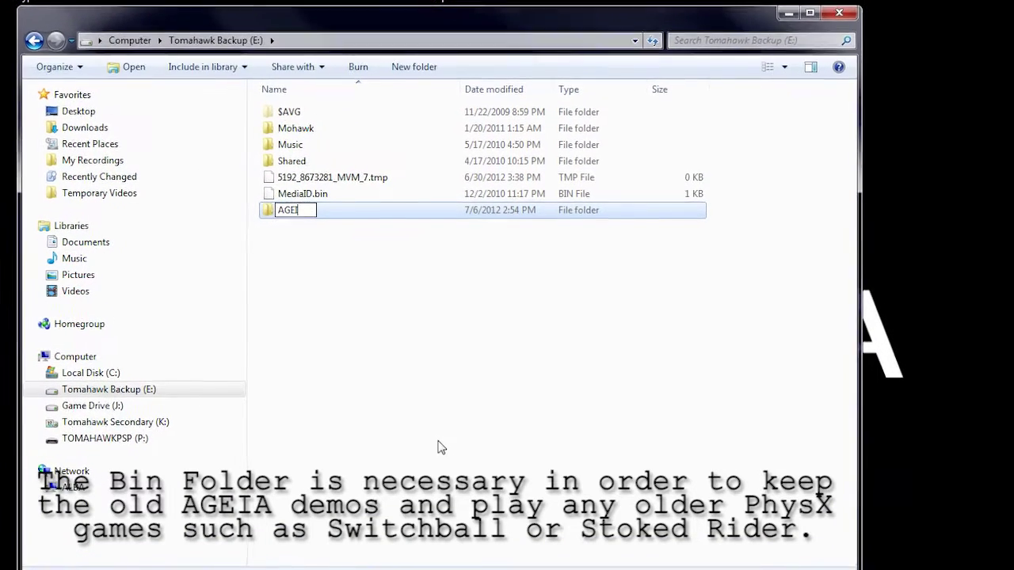
key(Return)
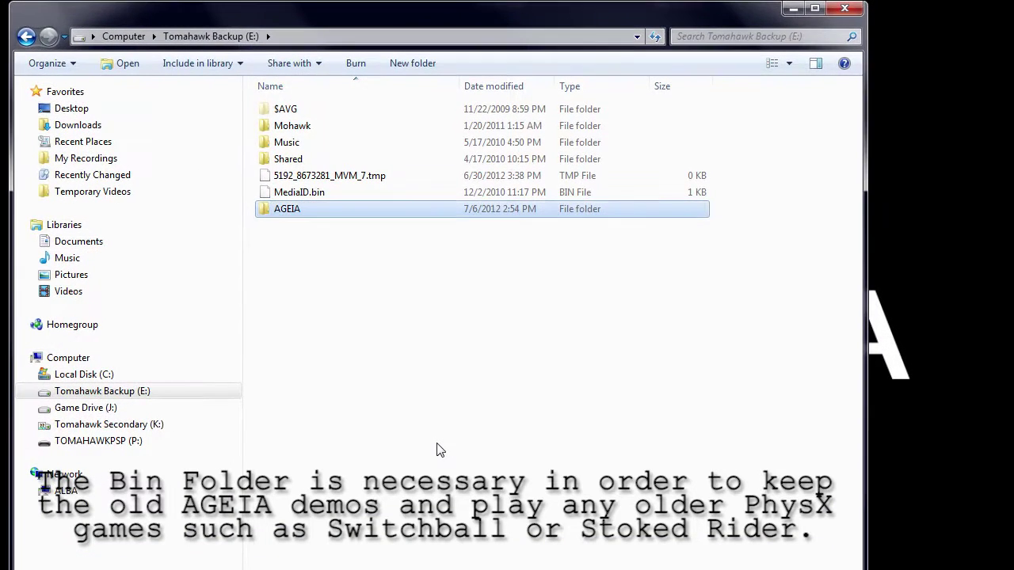
Paste the copied bin folder into E:\AGEIA
double_click(280, 214)
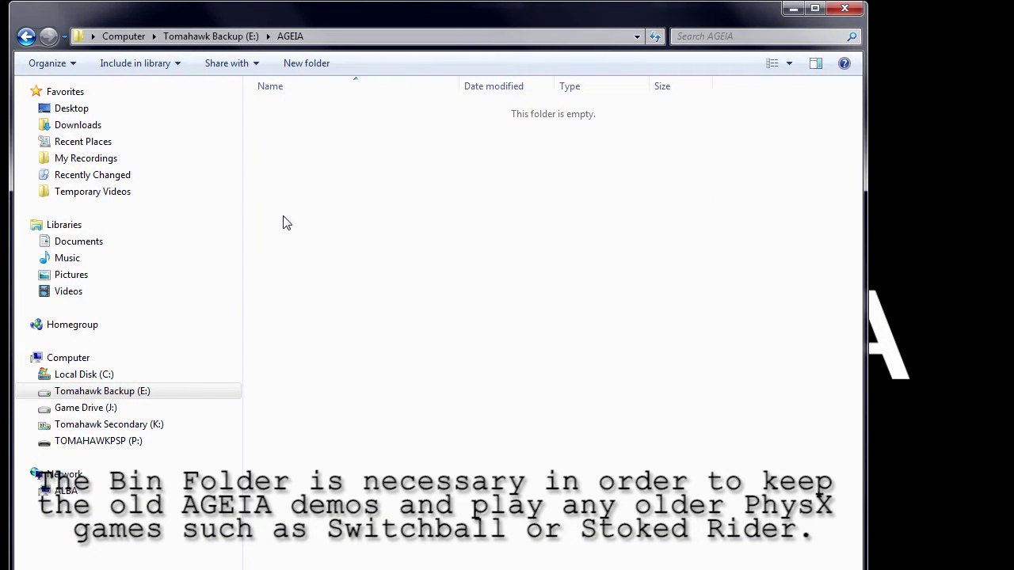
right_click(347, 208)
click(242, 314)
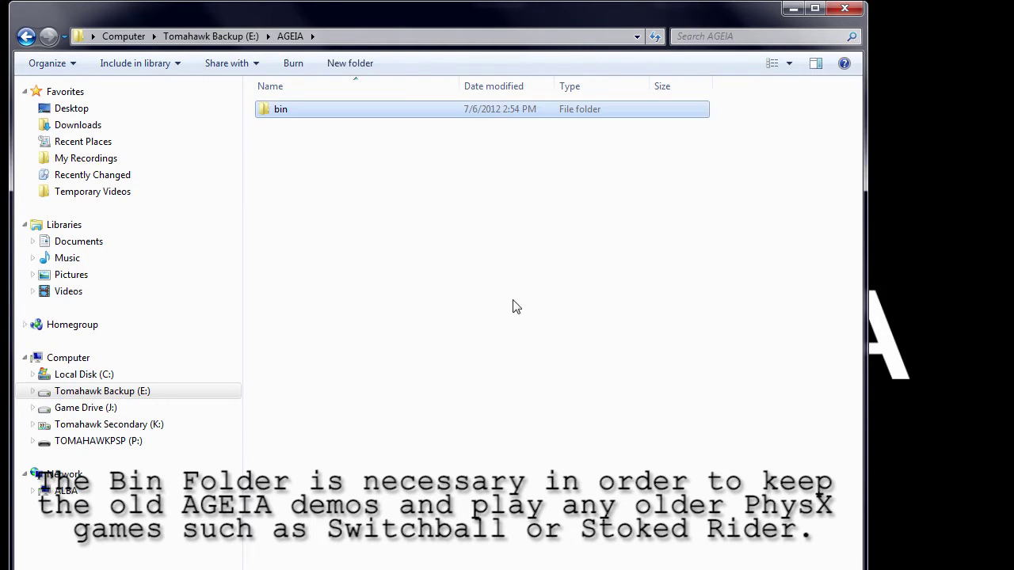
click(695, 320)
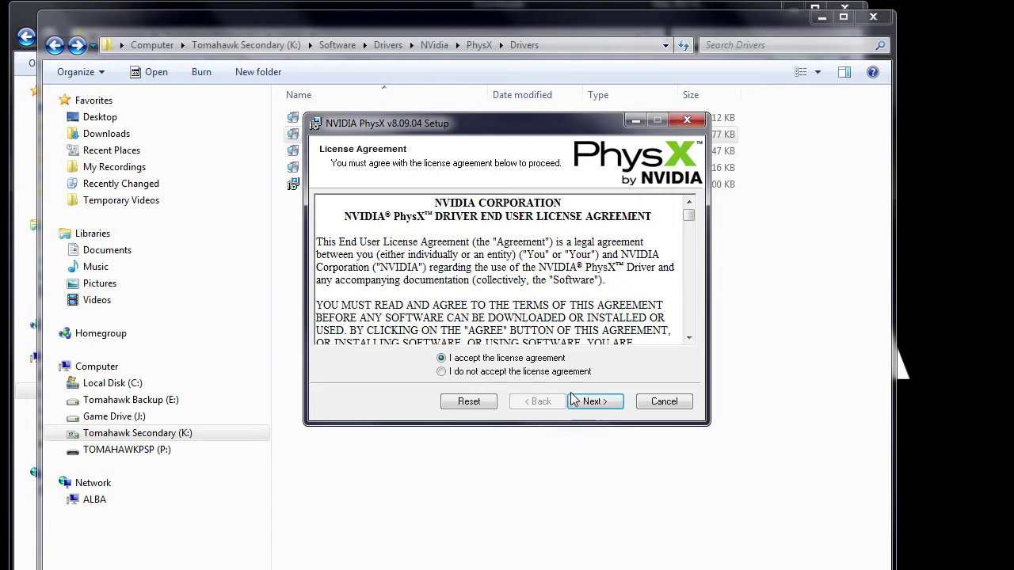
Accept the NVIDIA PhysX v8.09.04 license agreement and start the installation
click(589, 401)
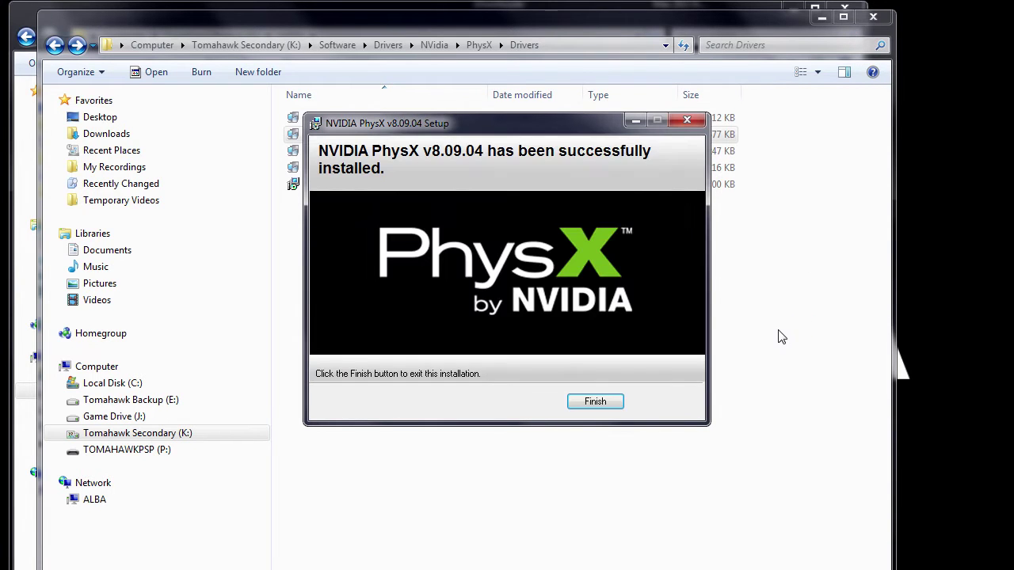
Close the PhysX installer and copy all AGEIA Technologies folders except bin into E:\AGEIA
click(594, 402)
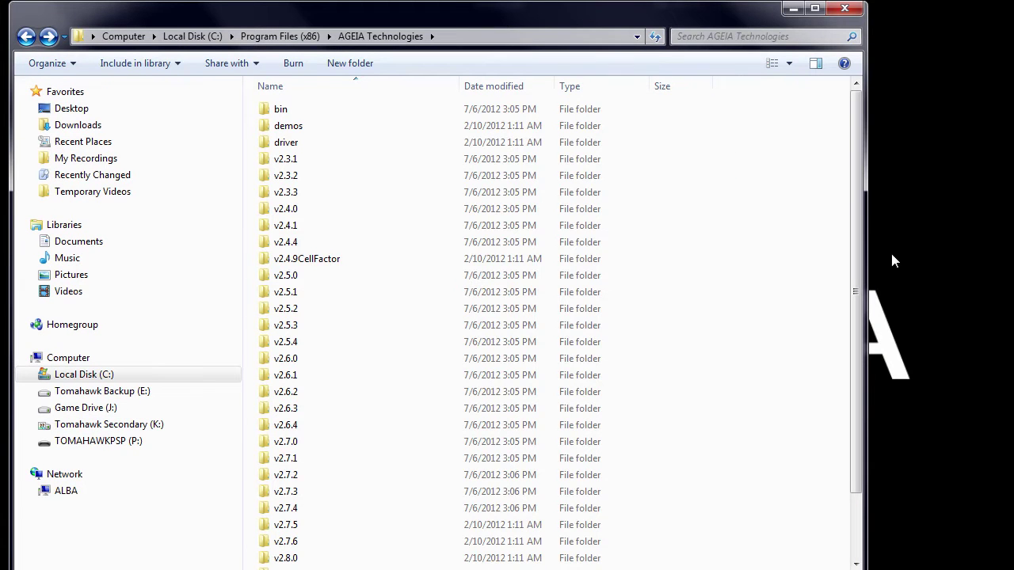
click(480, 279)
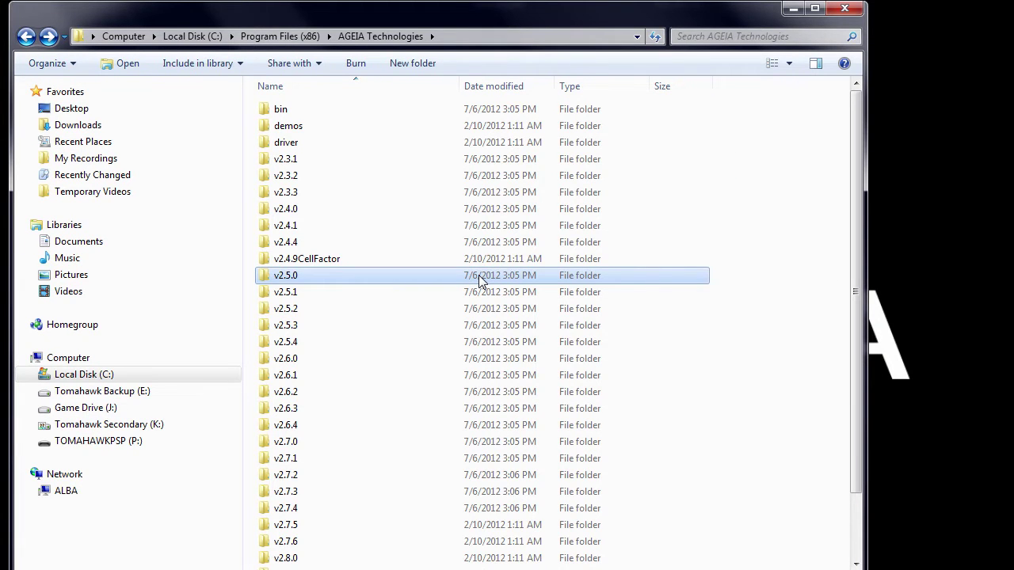
key(ctrl+a)
ctrl+click(280, 109)
right_click(648, 189)
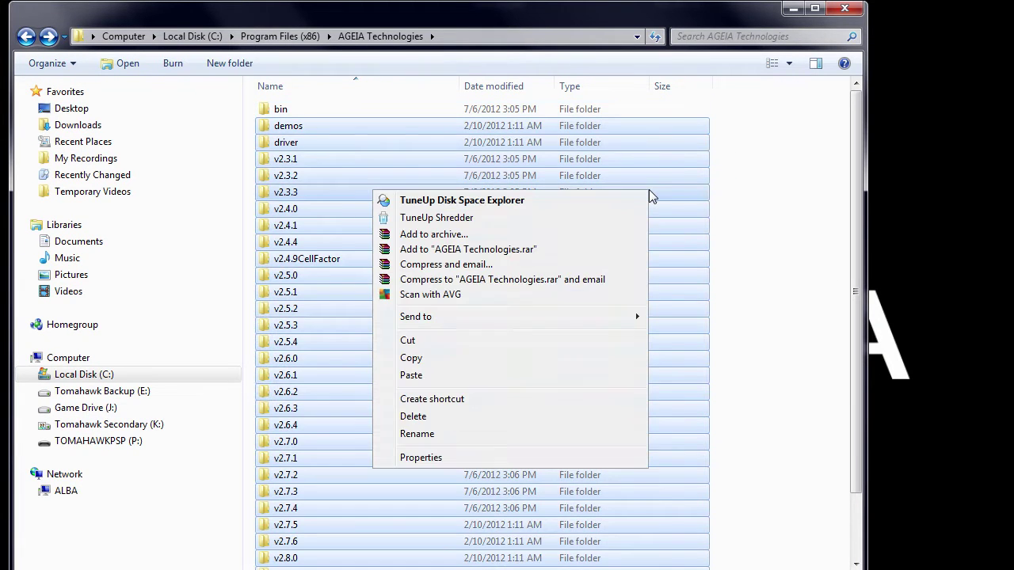
click(443, 360)
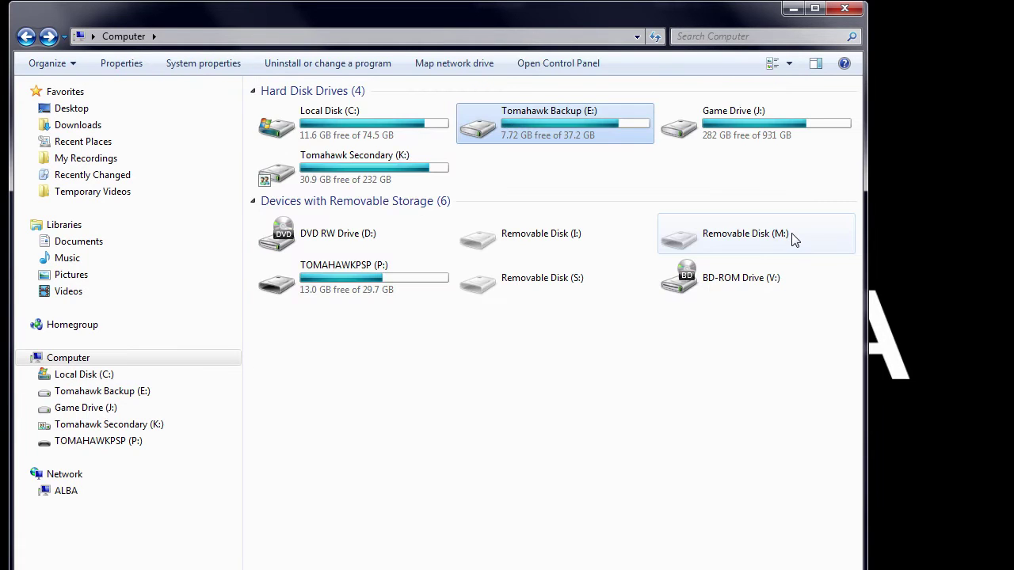
key(Return)
key(Return)
right_click(231, 328)
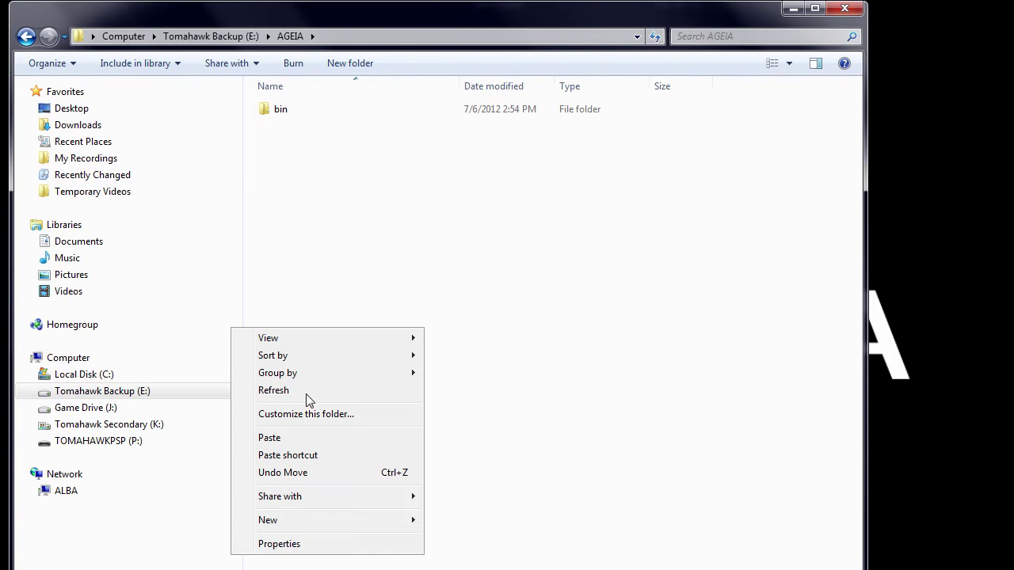
click(287, 438)
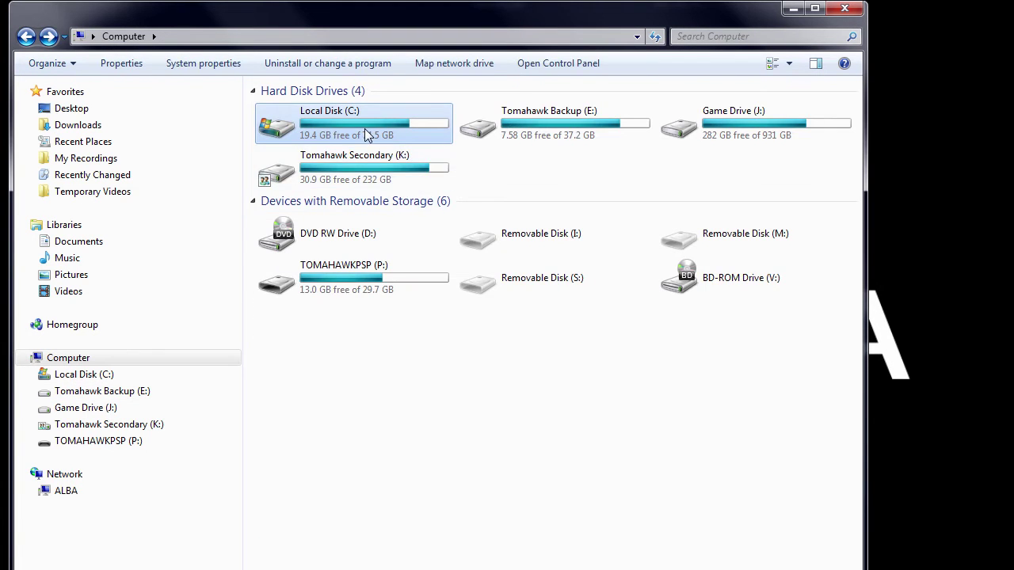
Copy the AGEIA folder from C:\Windows\SysWOW64
double_click(367, 136)
double_click(298, 223)
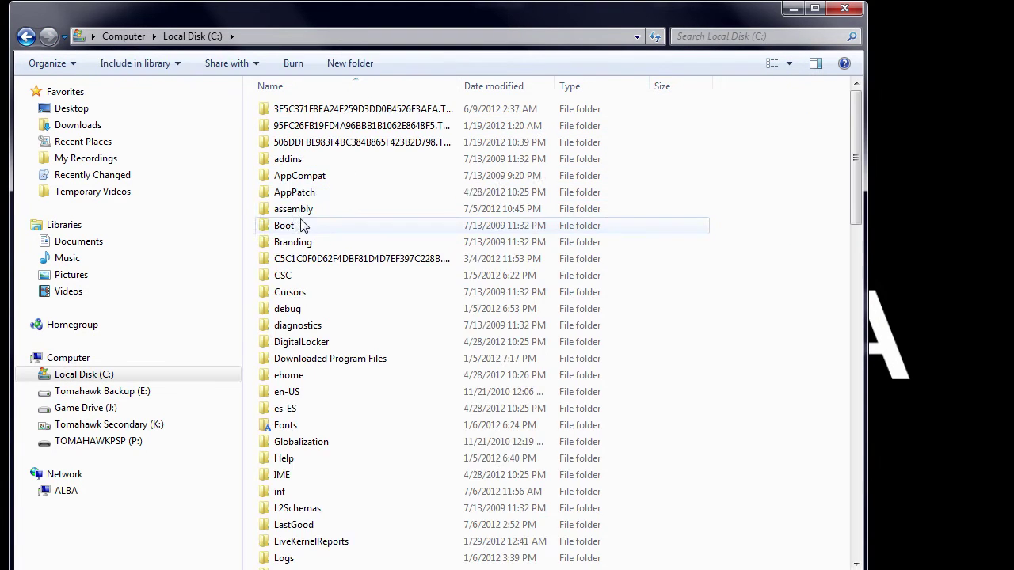
scroll(345, 198, down, 20)
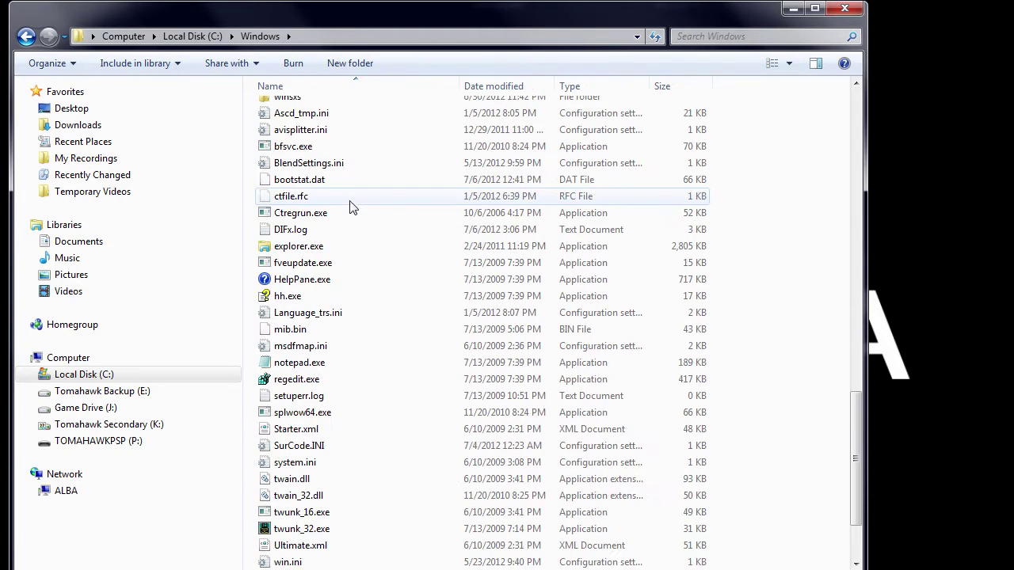
scroll(354, 238, up, 5)
click(314, 204)
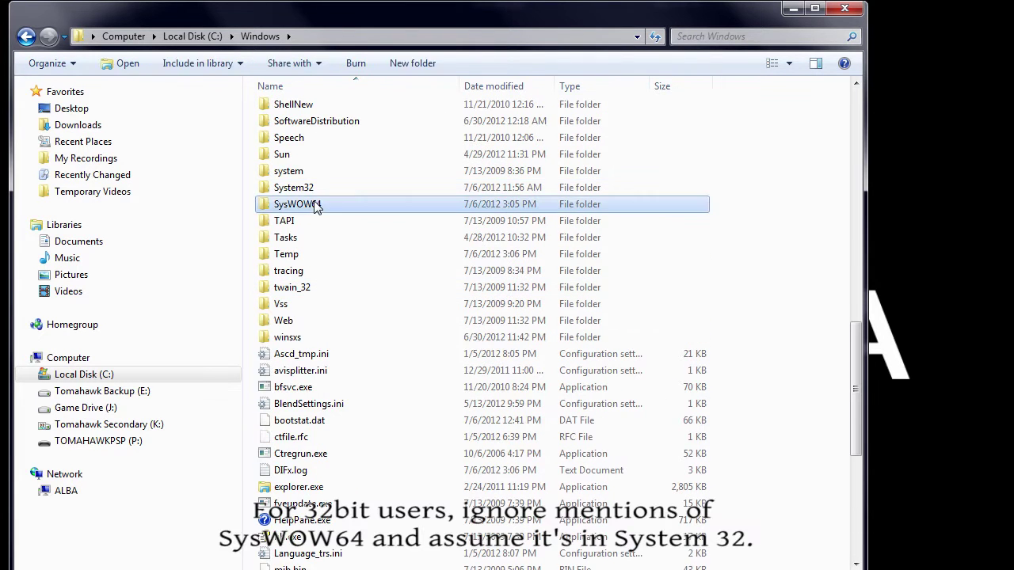
double_click(314, 205)
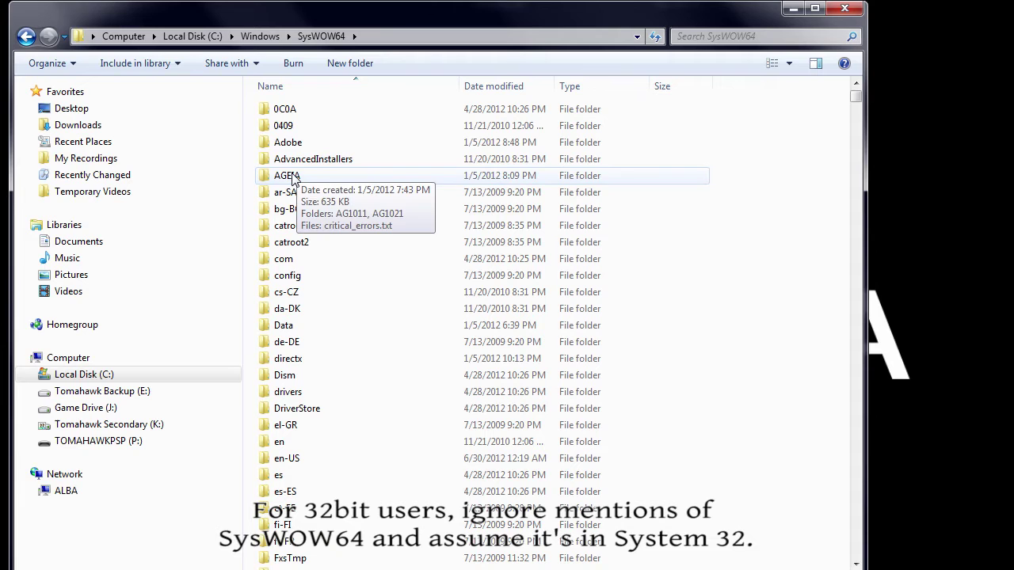
click(293, 179)
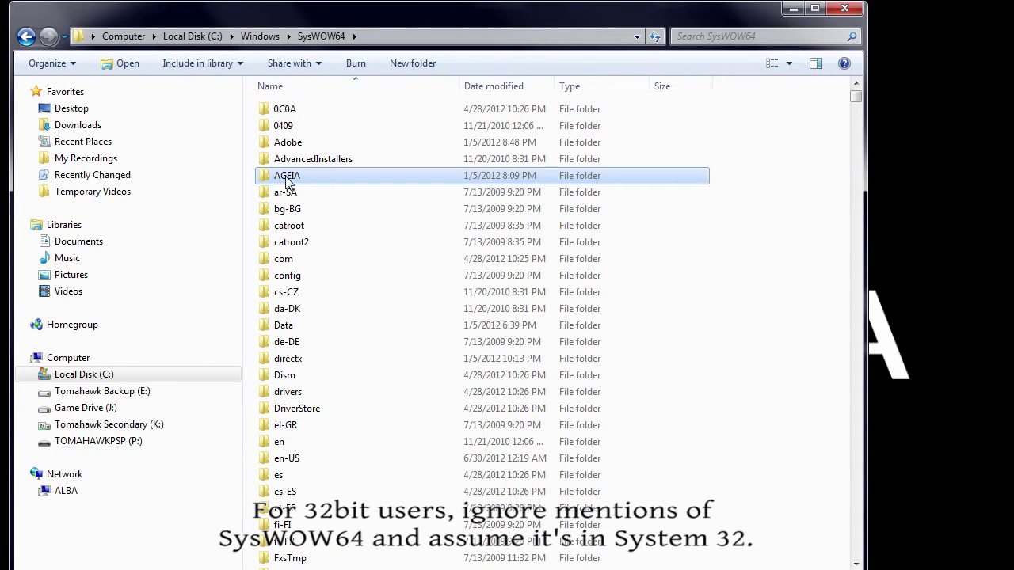
right_click(285, 176)
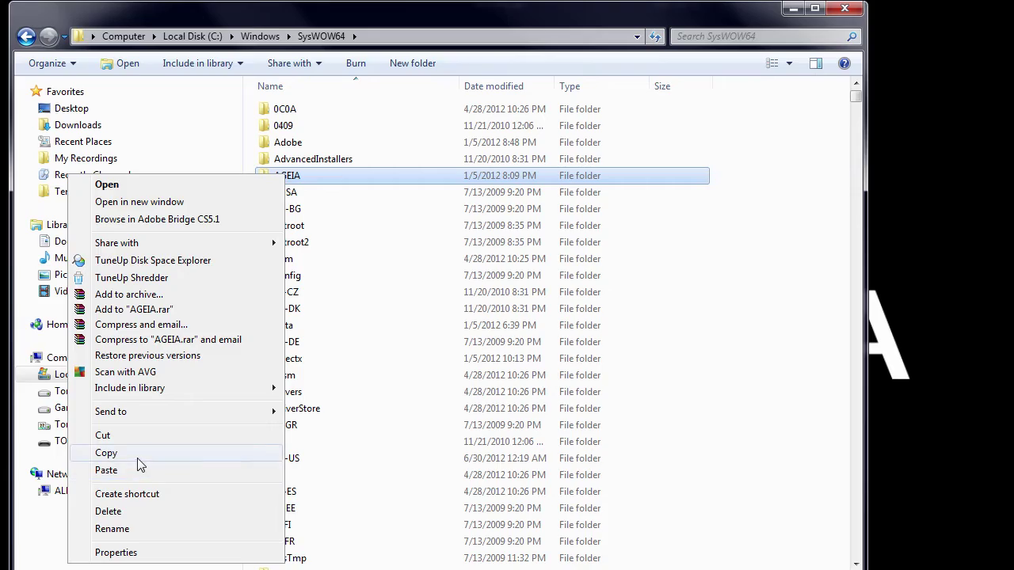
click(137, 456)
Open the AGEIA folder on Tomahawk Backup (E:)
click(111, 391)
click(316, 127)
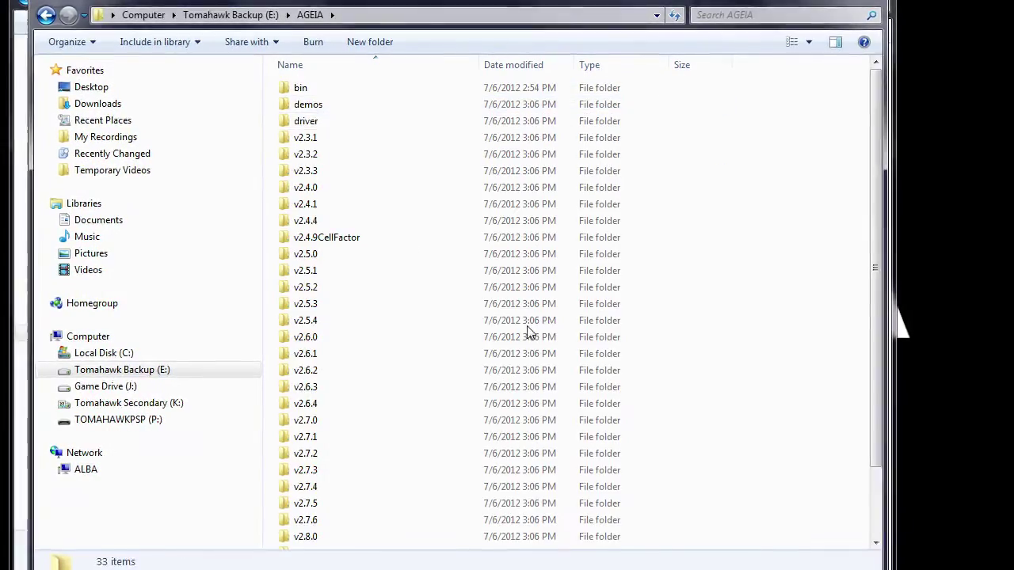
scroll(529, 333, down, 2)
Create a folder named Windows inside E:\AGEIA and open it
right_click(776, 382)
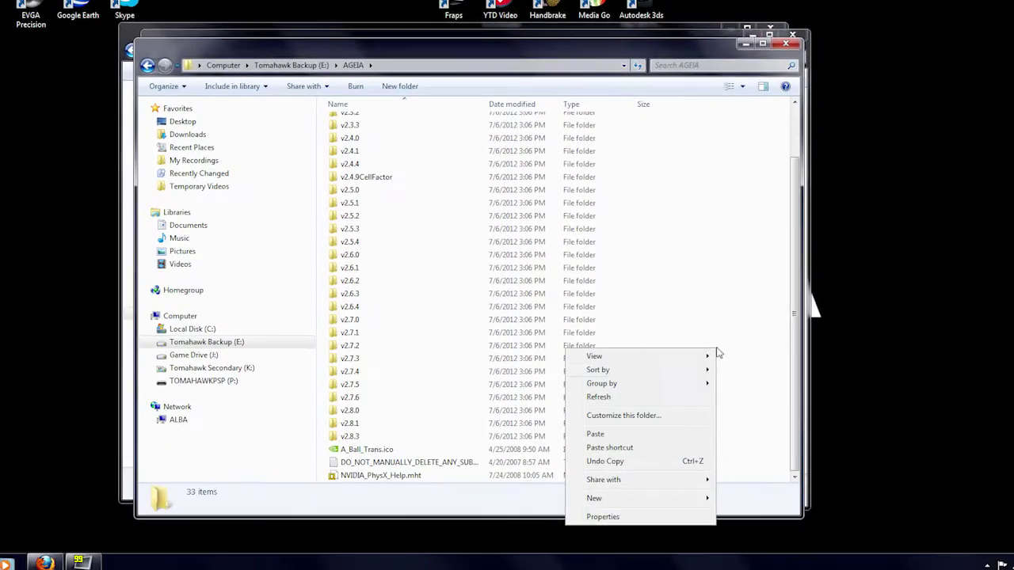
mouse_move(594, 497)
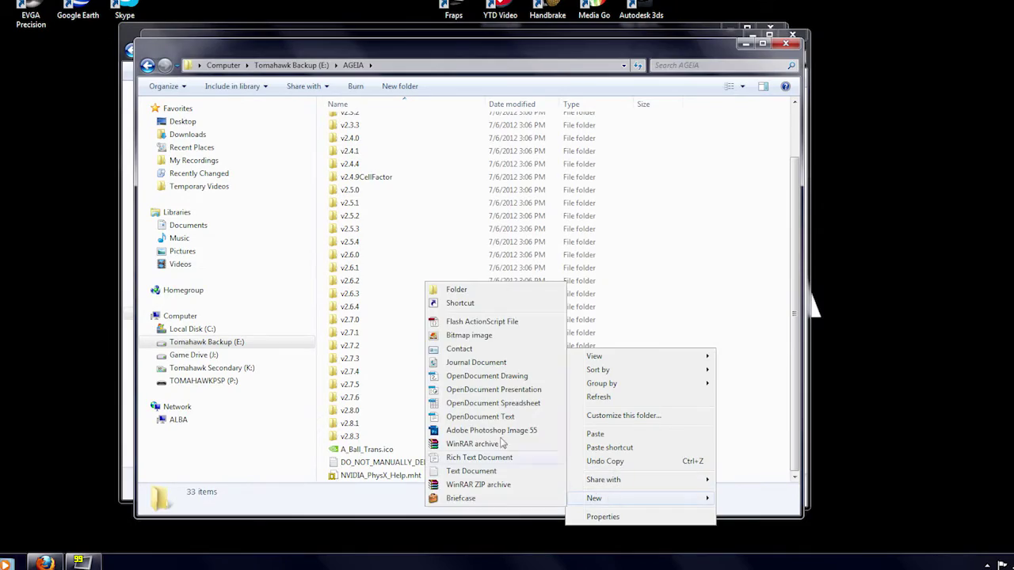
click(449, 295)
text(Wi)
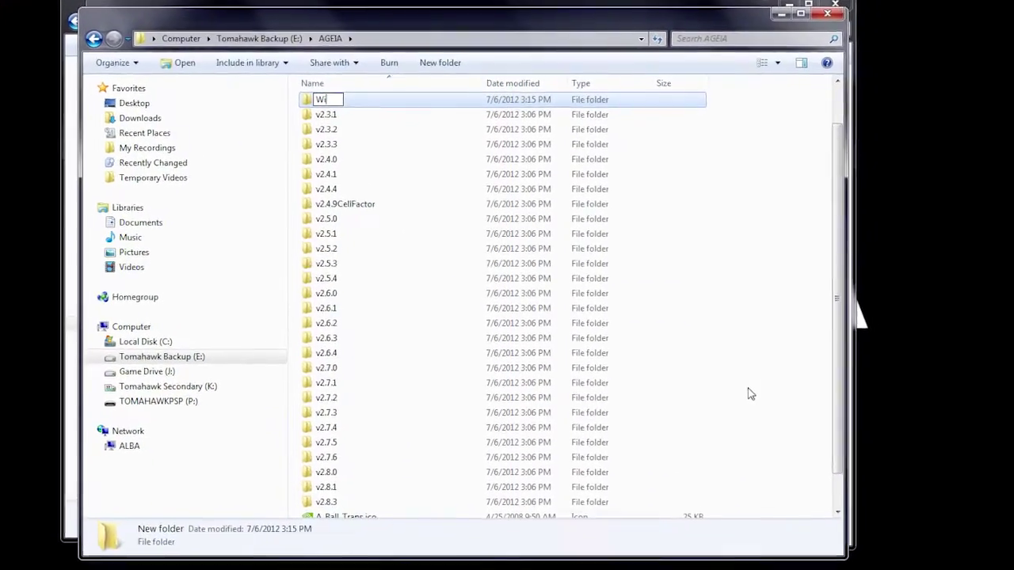
text(ndows)
key(Return)
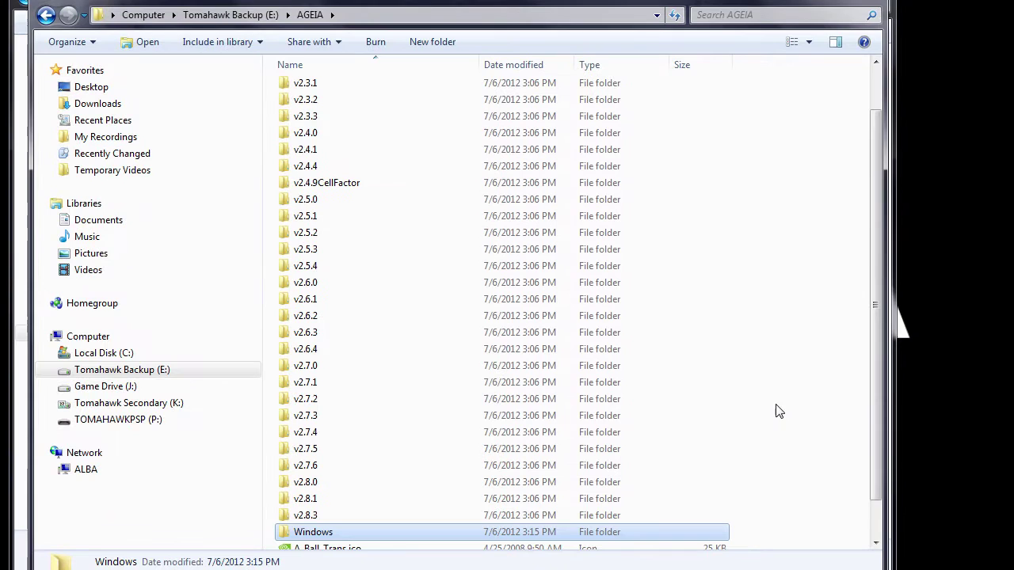
double_click(331, 534)
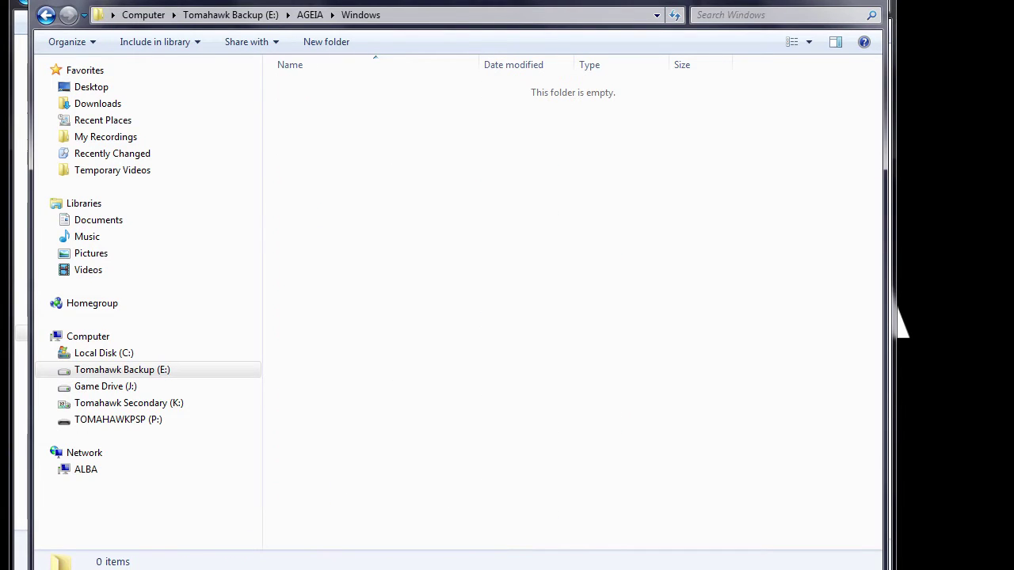
Create a SysWOW64 folder inside AGEIA\Windows and open it
right_click(376, 193)
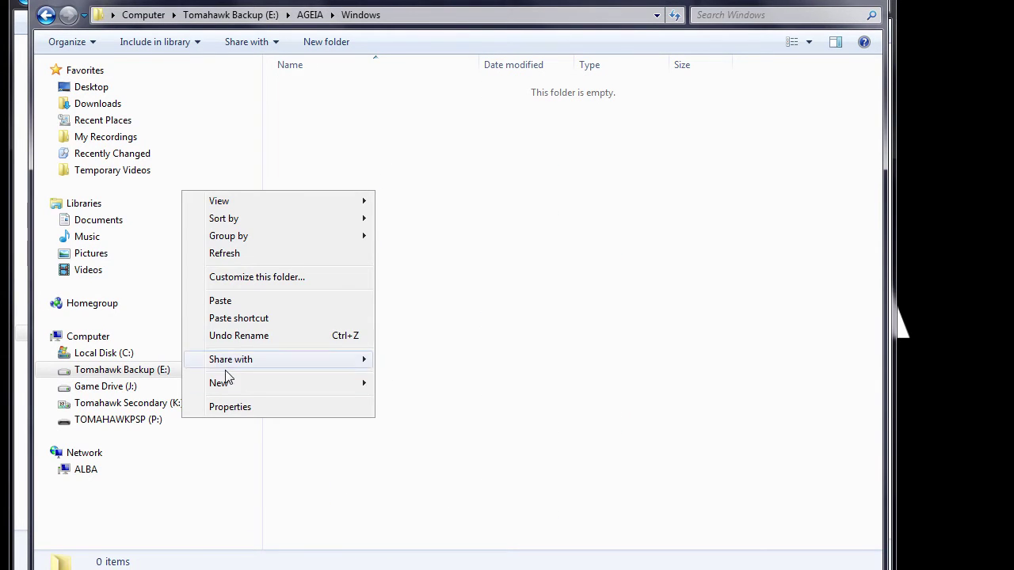
mouse_move(228, 382)
click(126, 384)
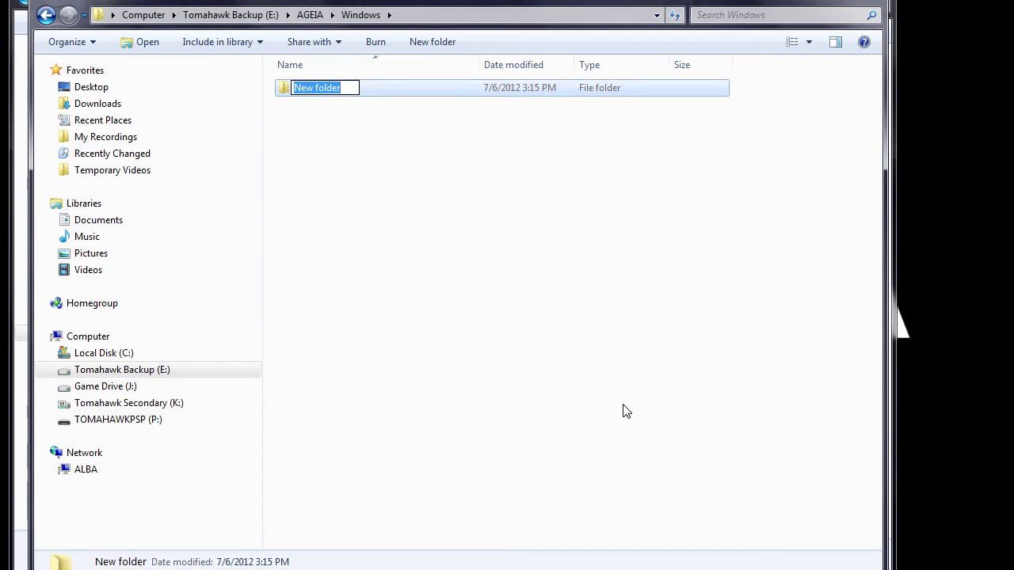
text(SysWOW64)
key(Return)
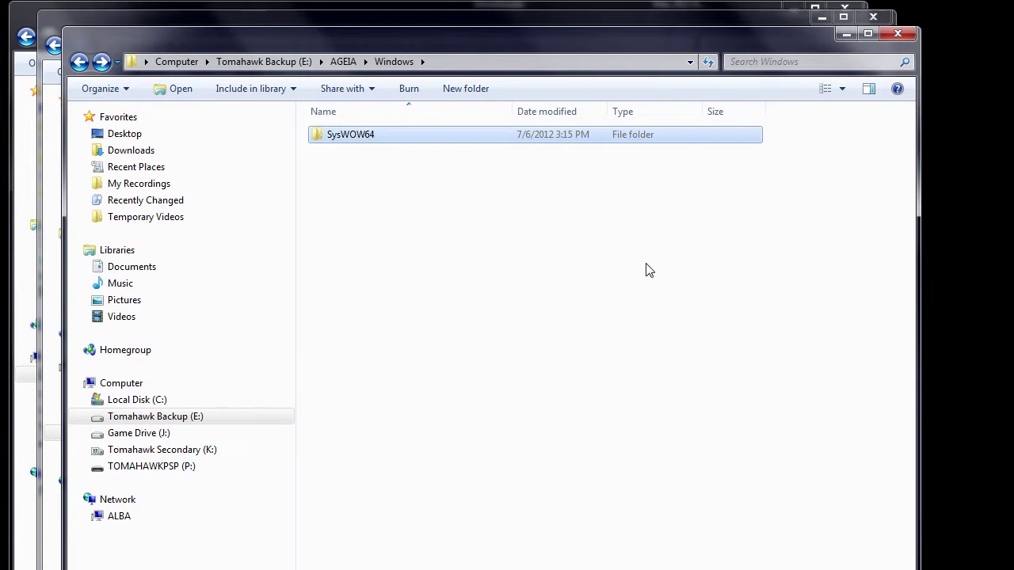
double_click(348, 141)
Paste the copied AGEIA folder into the backup SysWOW64 folder
right_click(418, 219)
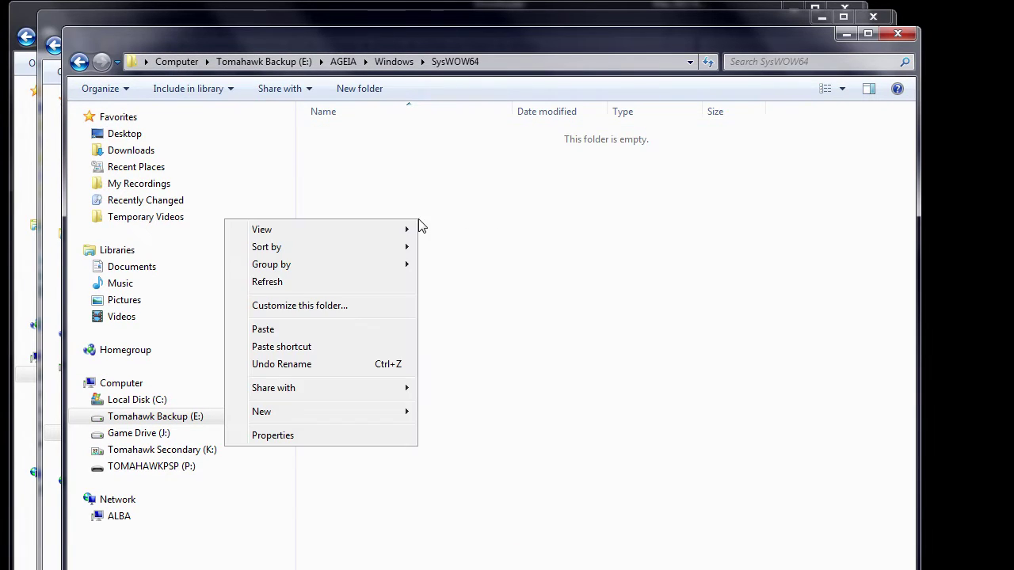
click(293, 331)
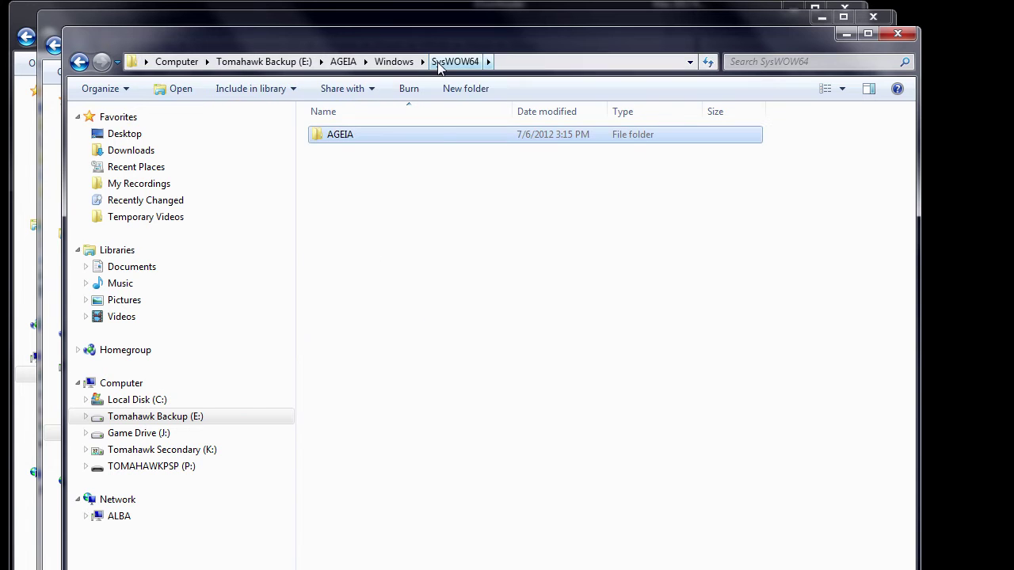
drag(468, 37, 729, 54)
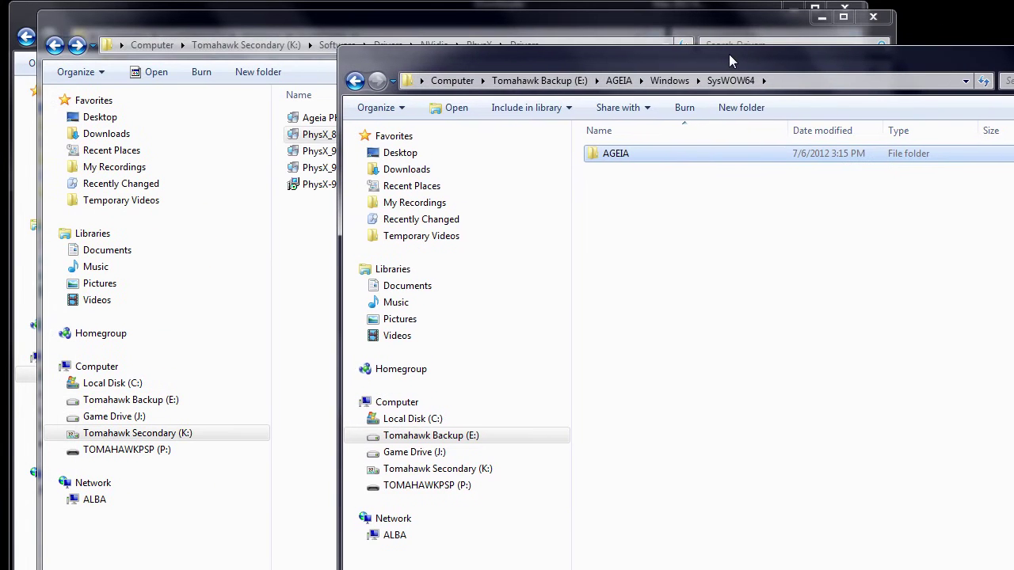
Copy the seven PhysX files, PhysX.cpl through PhysXLoader64.dll, from C:\Windows\SysWOW64
click(32, 22)
scroll(427, 230, down, 20)
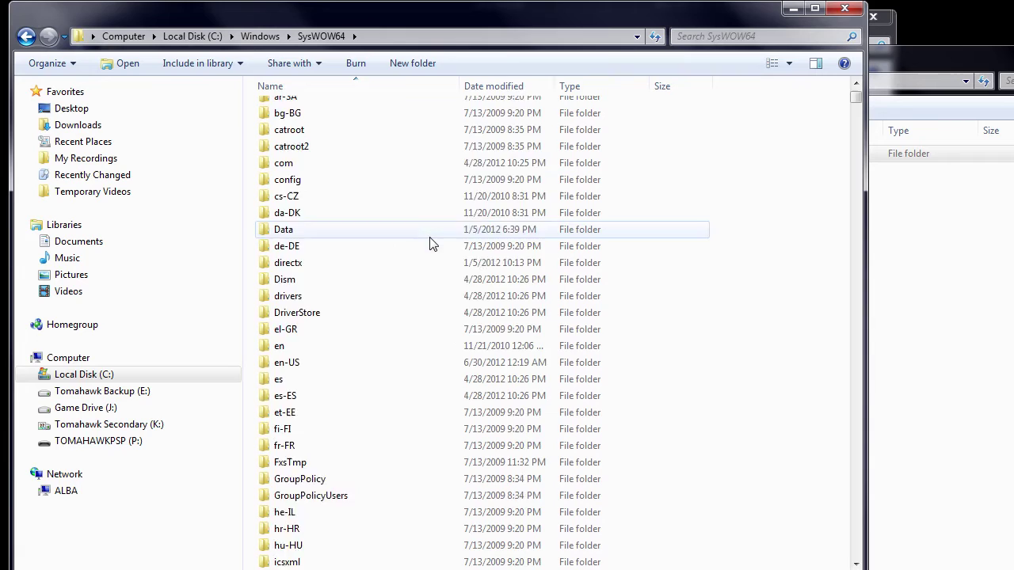
scroll(412, 285, down, 2)
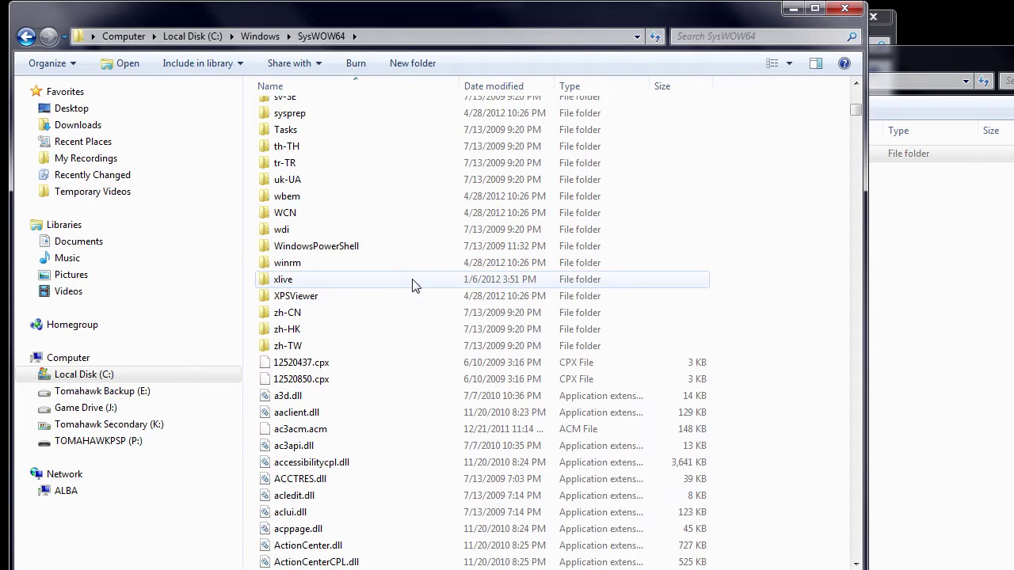
scroll(410, 285, down, 13)
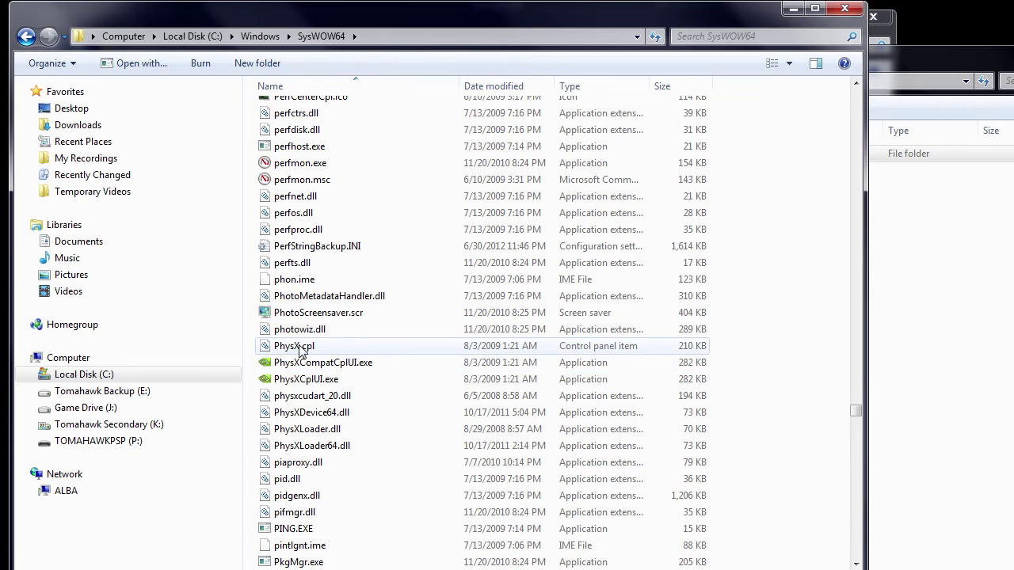
click(299, 352)
shift+click(317, 445)
right_click(347, 386)
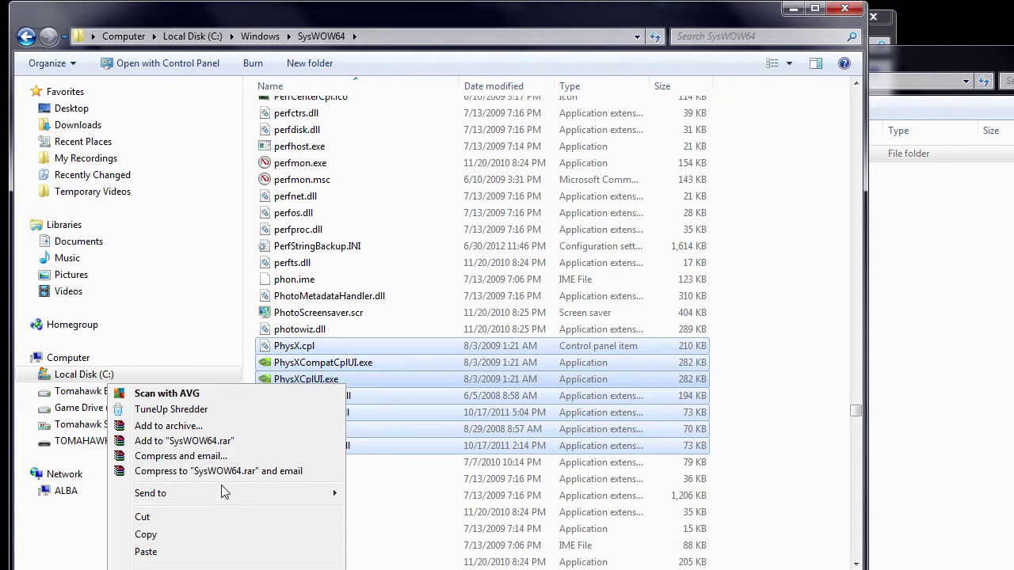
click(169, 537)
Paste the PhysX files into E:\AGEIA\Windows\SysWOW64
click(964, 331)
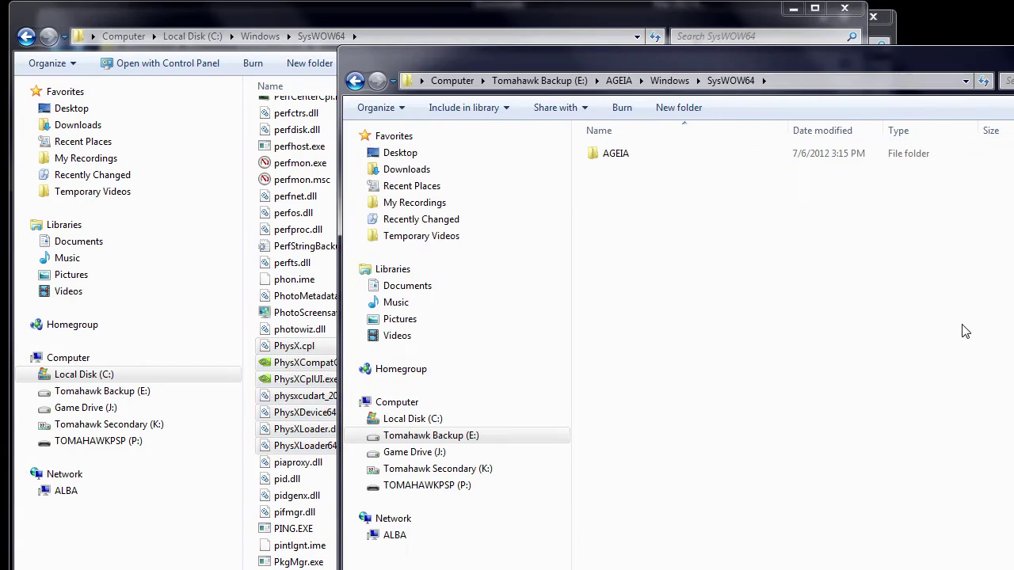
right_click(690, 314)
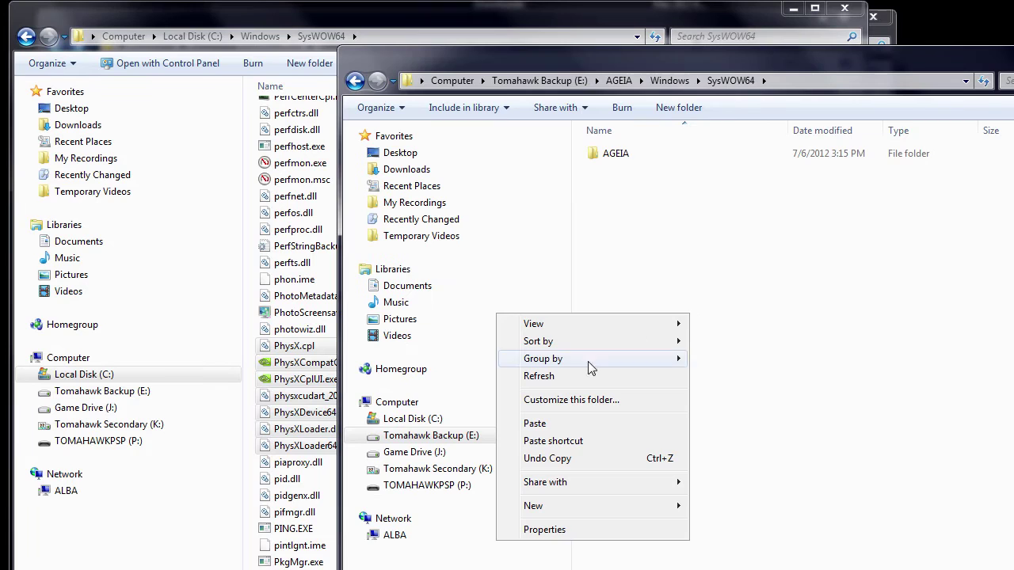
click(545, 425)
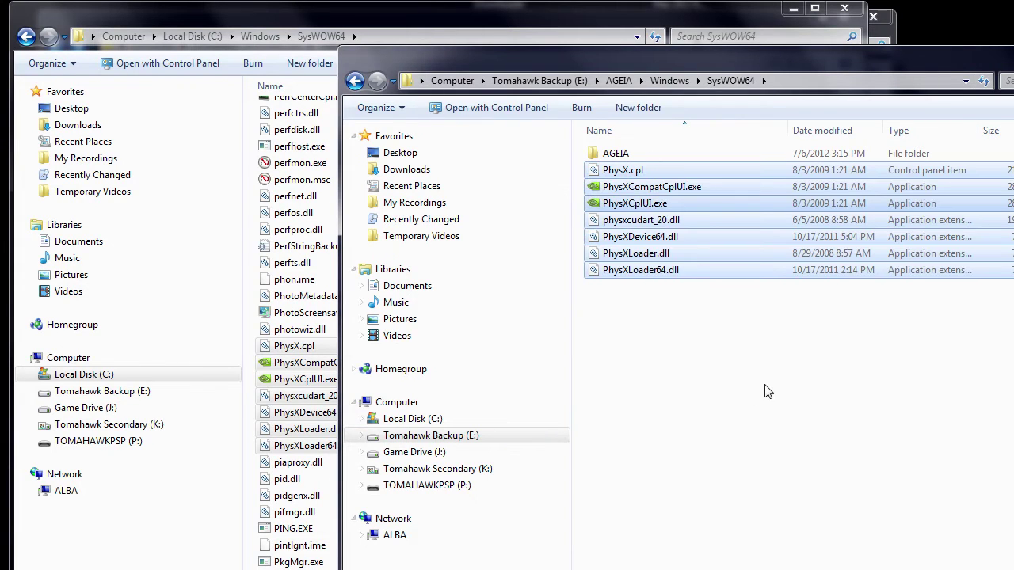
click(766, 391)
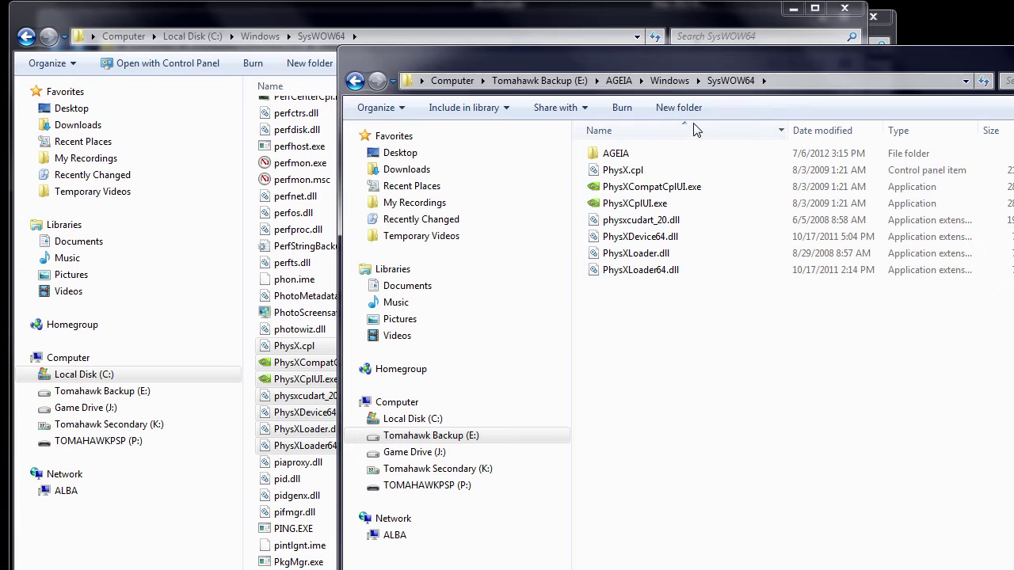
click(669, 80)
Copy the six PhysX files from C:\Windows\System32
click(255, 37)
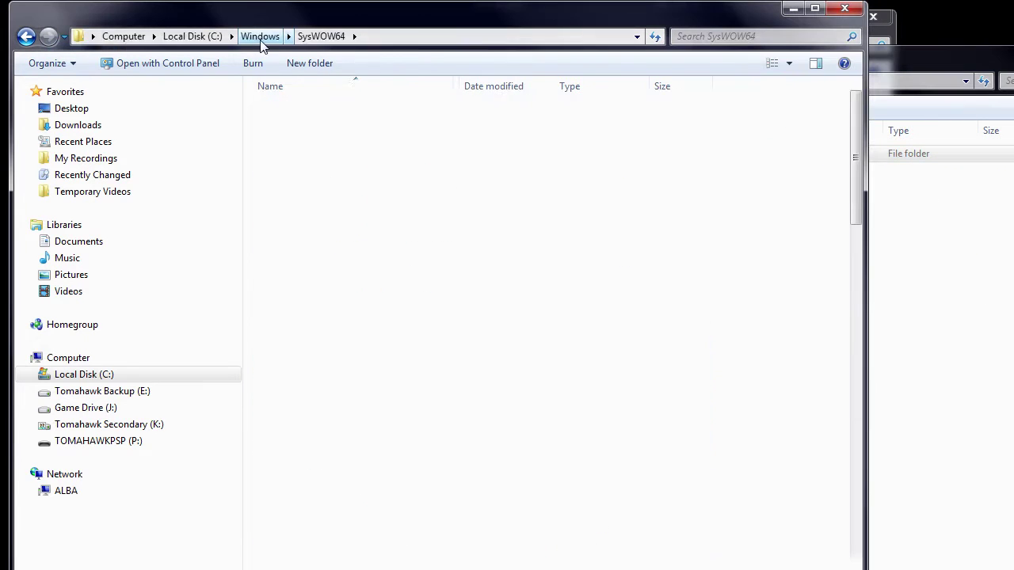
double_click(305, 548)
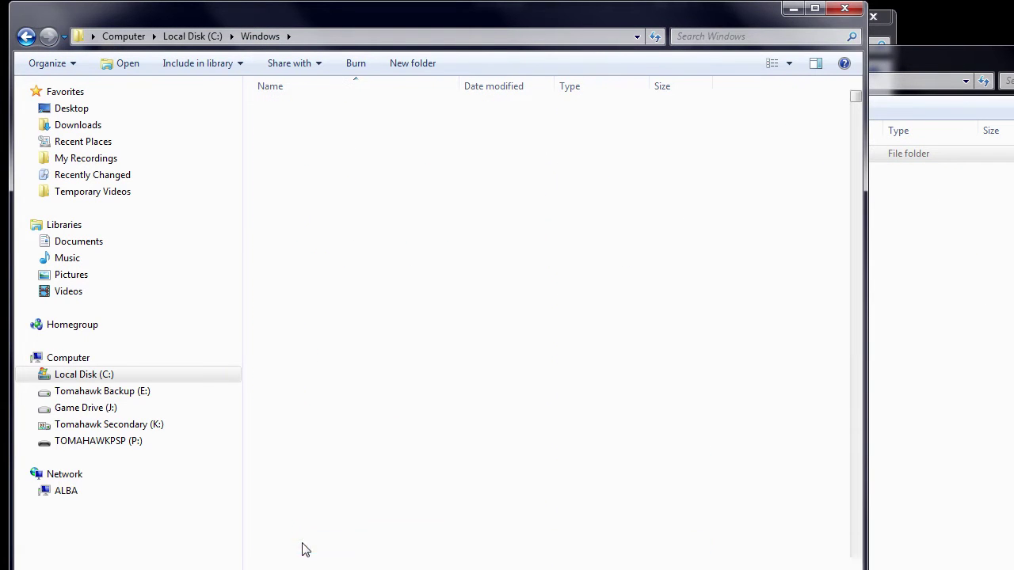
scroll(388, 283, down, 20)
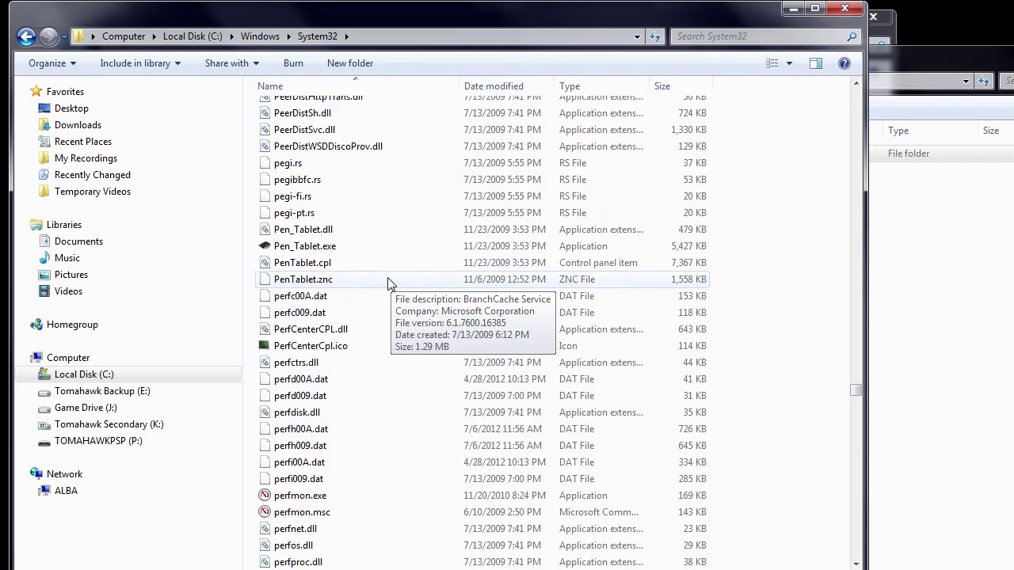
scroll(388, 283, up, 8)
scroll(388, 283, up, 1)
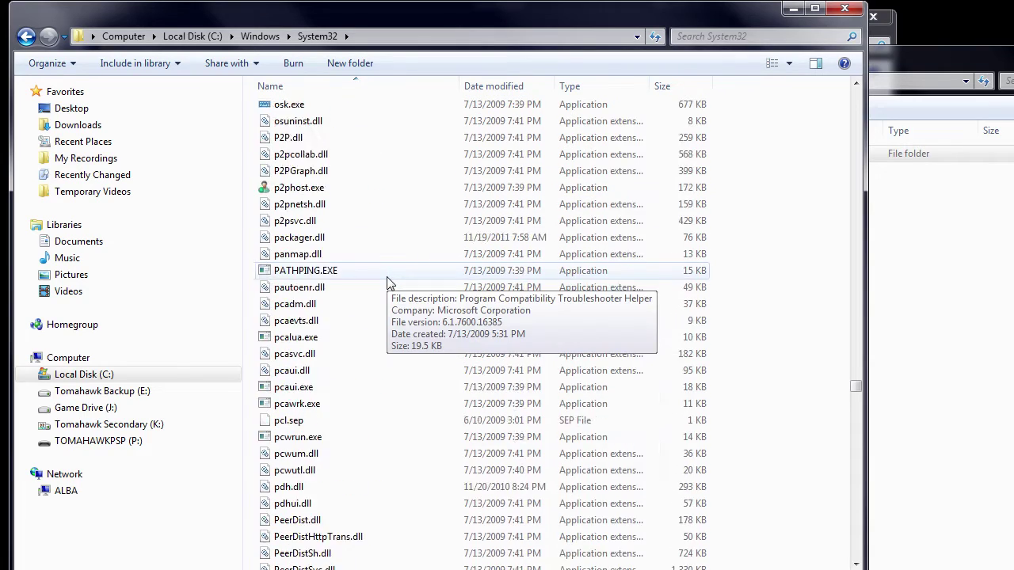
scroll(386, 282, down, 17)
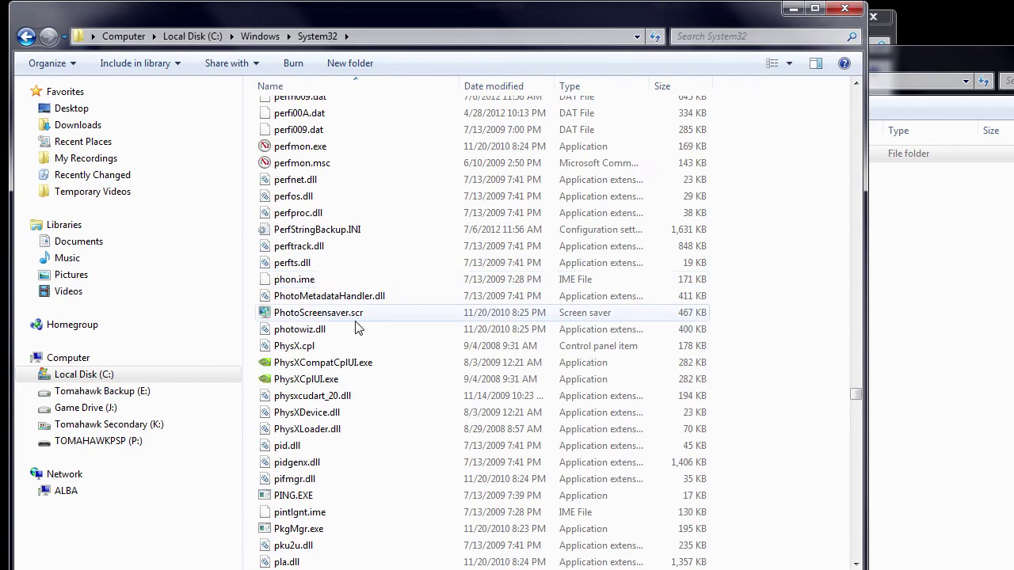
click(294, 346)
shift+click(307, 428)
right_click(311, 366)
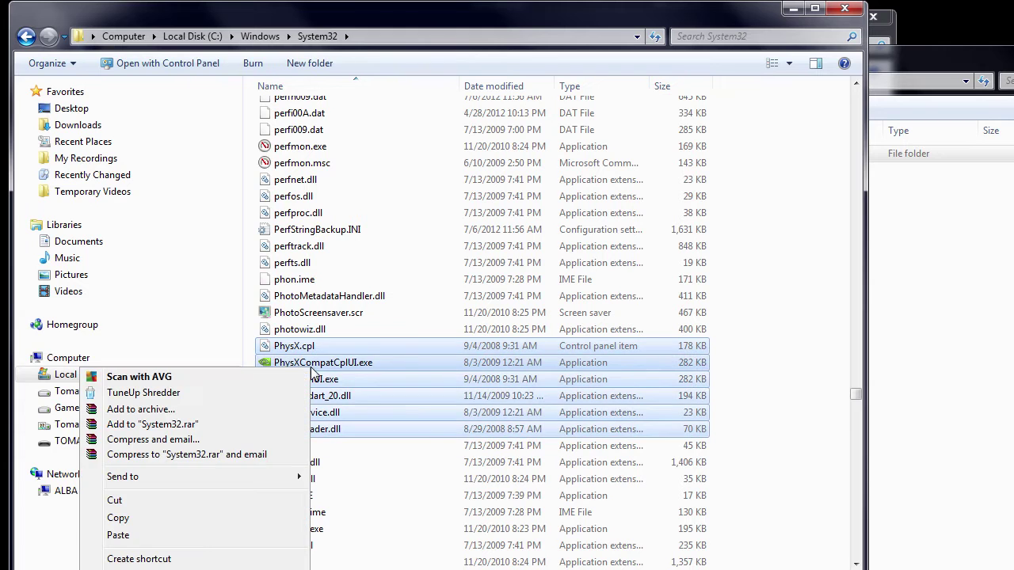
click(146, 518)
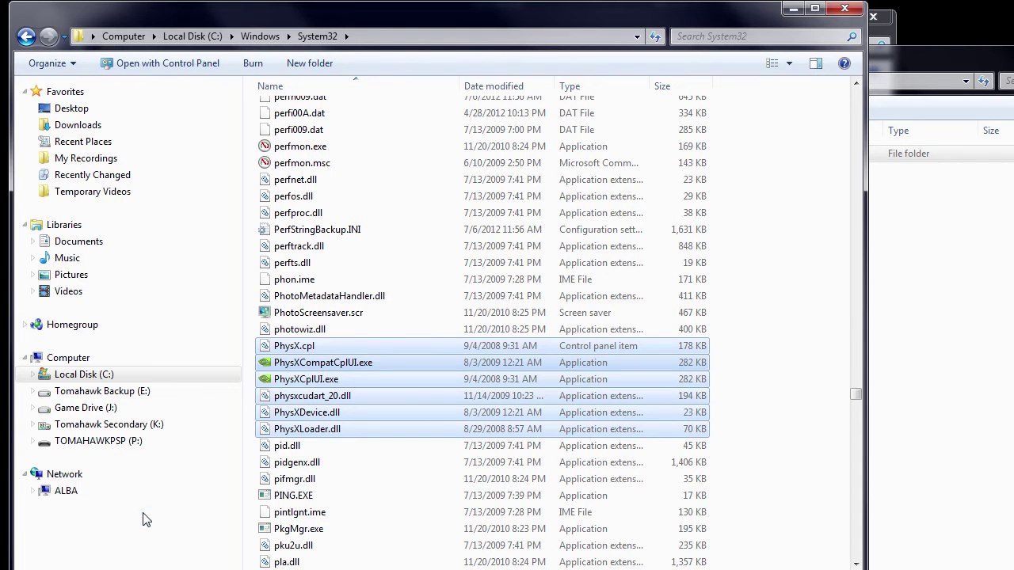
Create a System32 folder in E:\AGEIA\Windows and paste the six files into it
click(871, 342)
right_click(624, 233)
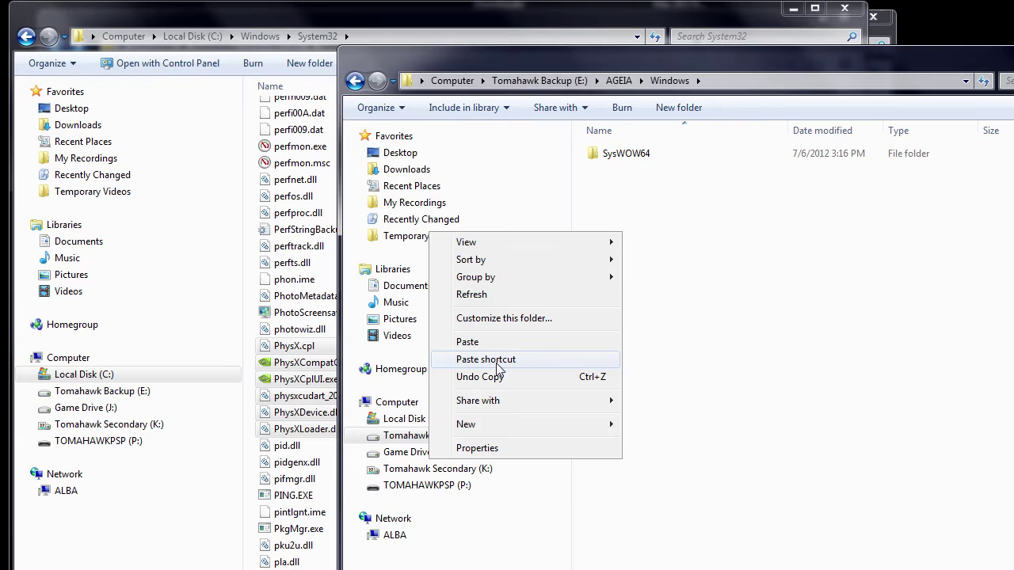
mouse_move(475, 422)
click(373, 418)
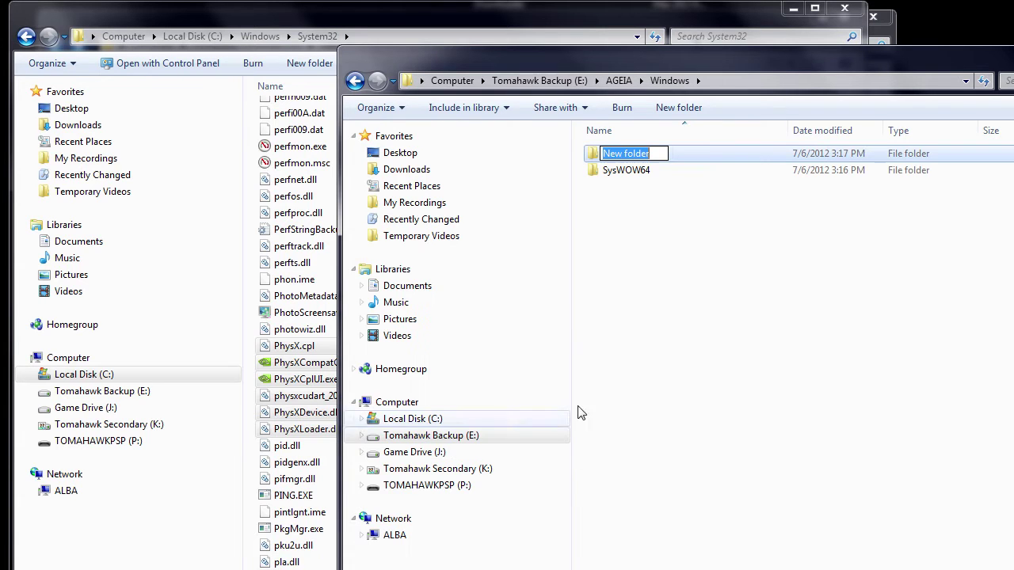
text(System32)
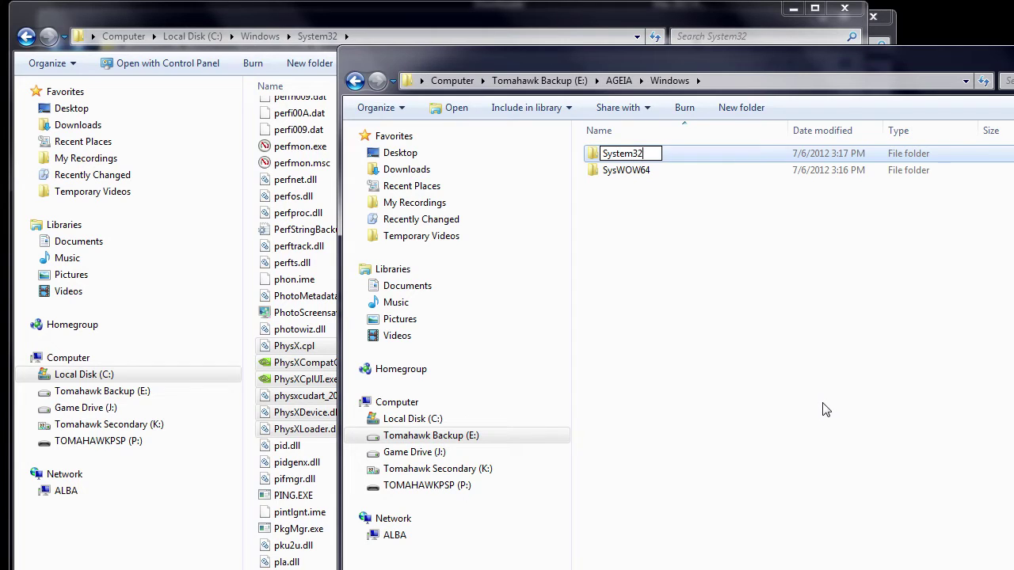
key(Return)
double_click(618, 156)
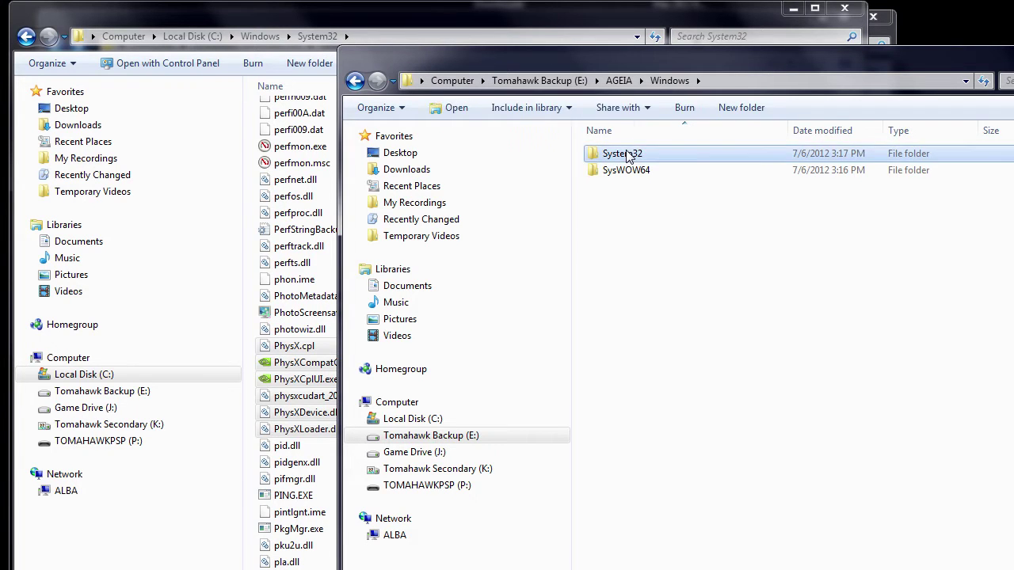
right_click(732, 234)
click(597, 346)
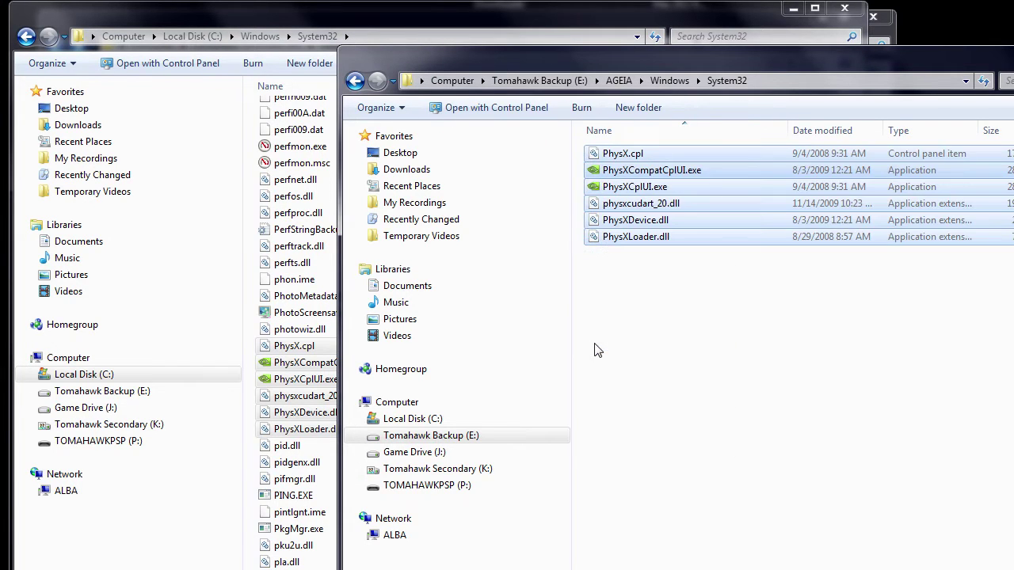
Copy physX64.sys from C:\Windows\System32\drivers
click(306, 515)
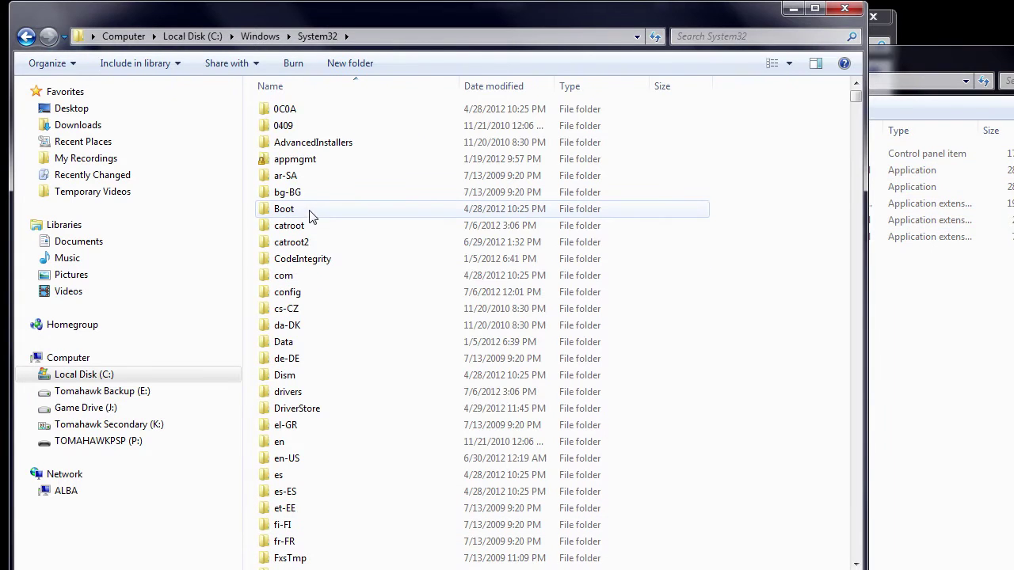
double_click(288, 391)
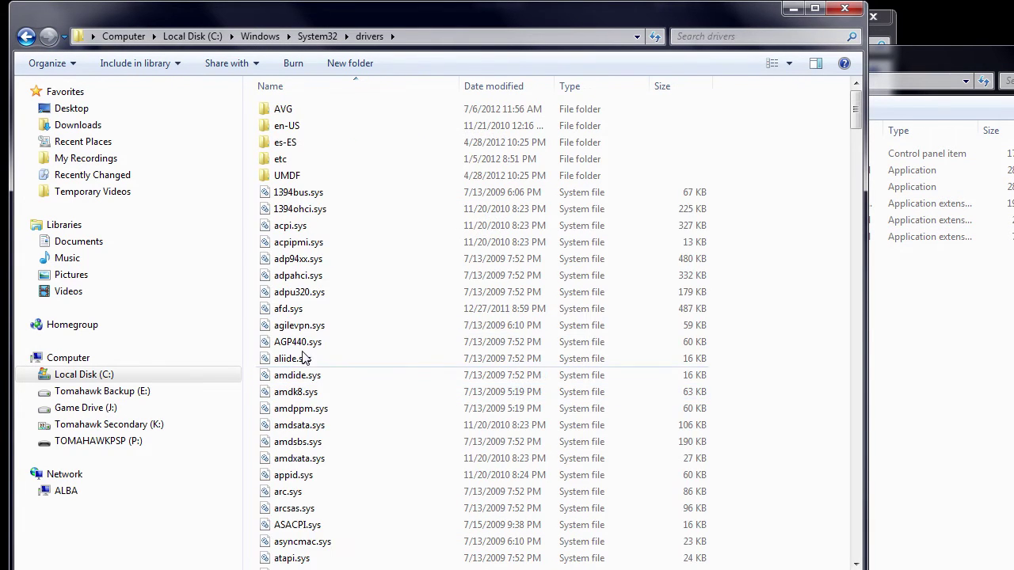
scroll(323, 312, down, 4)
scroll(323, 312, down, 20)
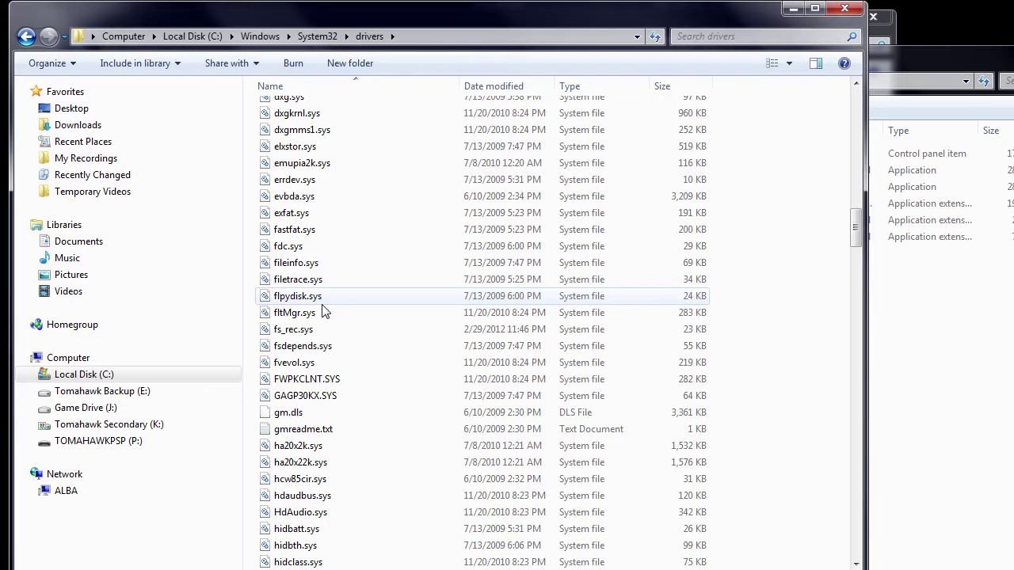
key(p)
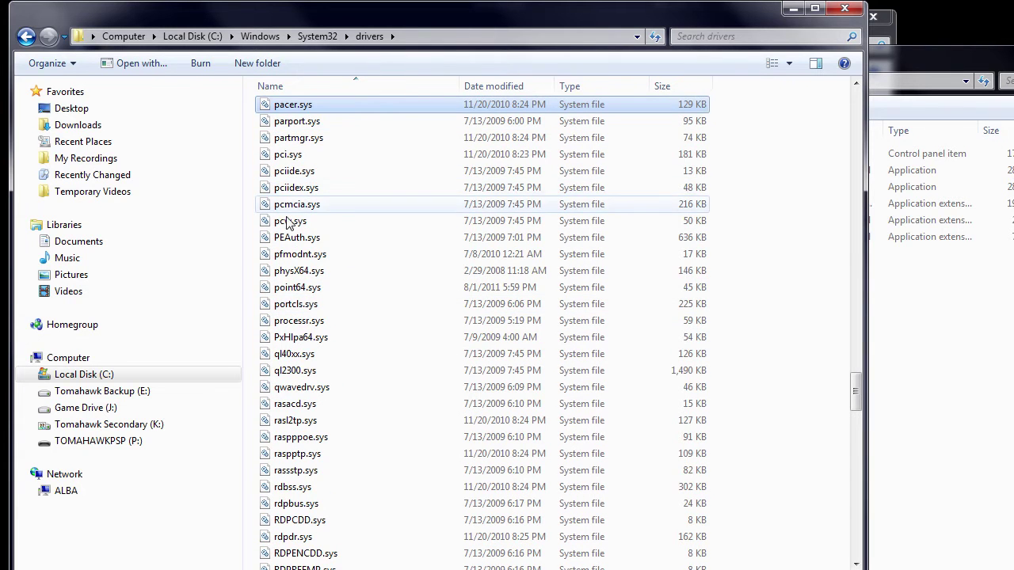
click(282, 273)
right_click(279, 274)
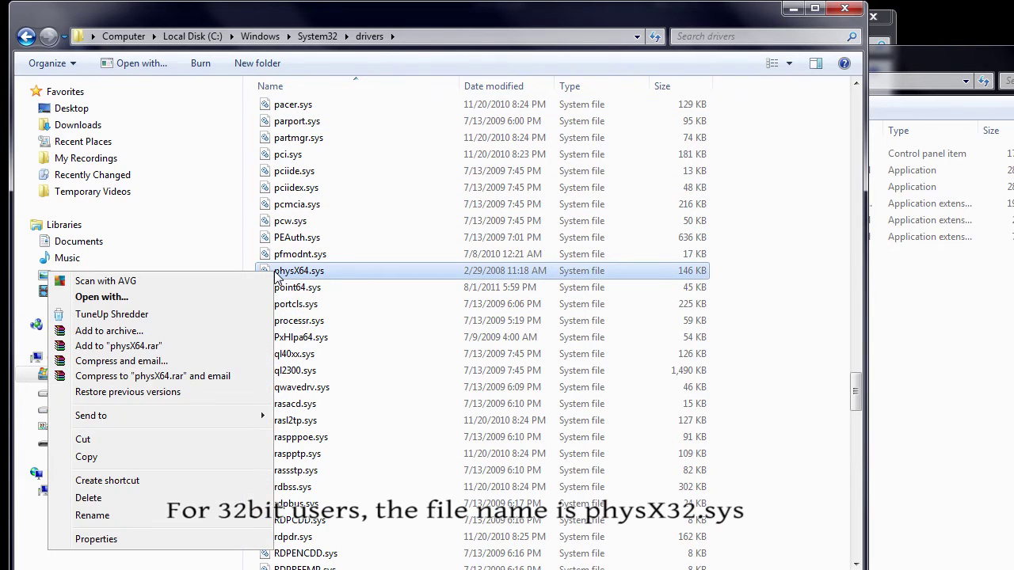
click(142, 457)
Create a drivers folder in the backup System32 and paste physX64.sys into it
click(946, 400)
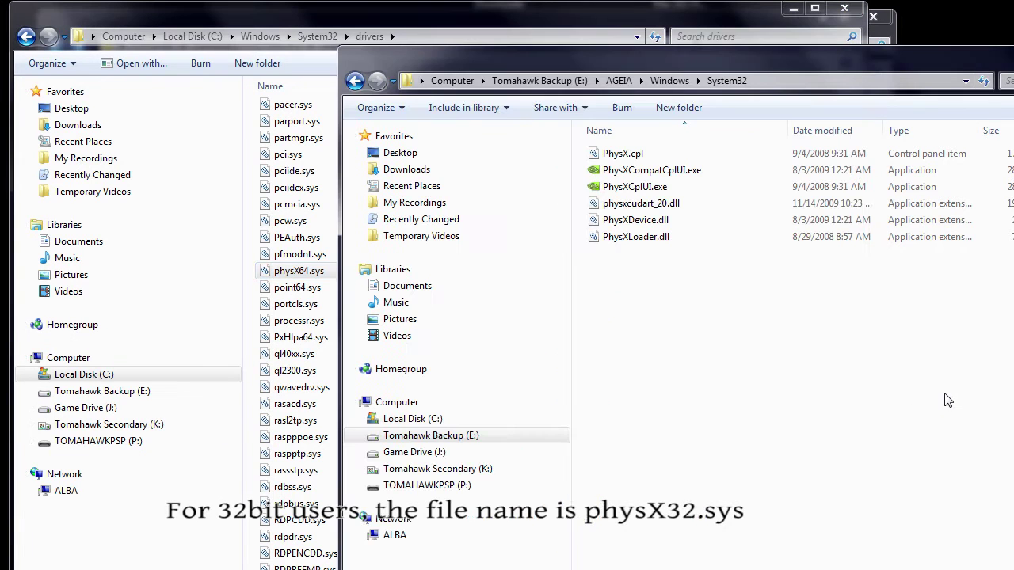
right_click(677, 373)
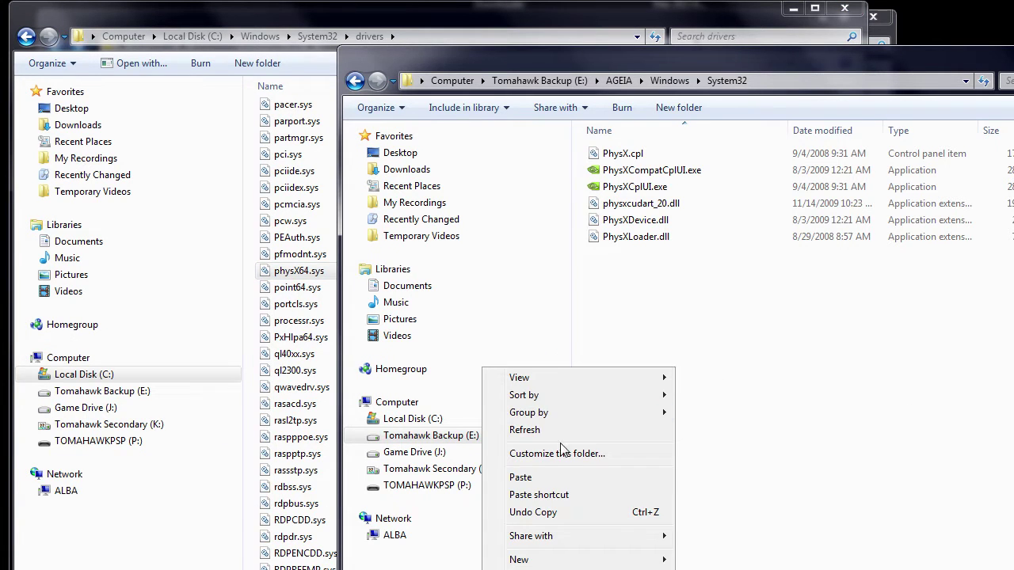
mouse_move(532, 560)
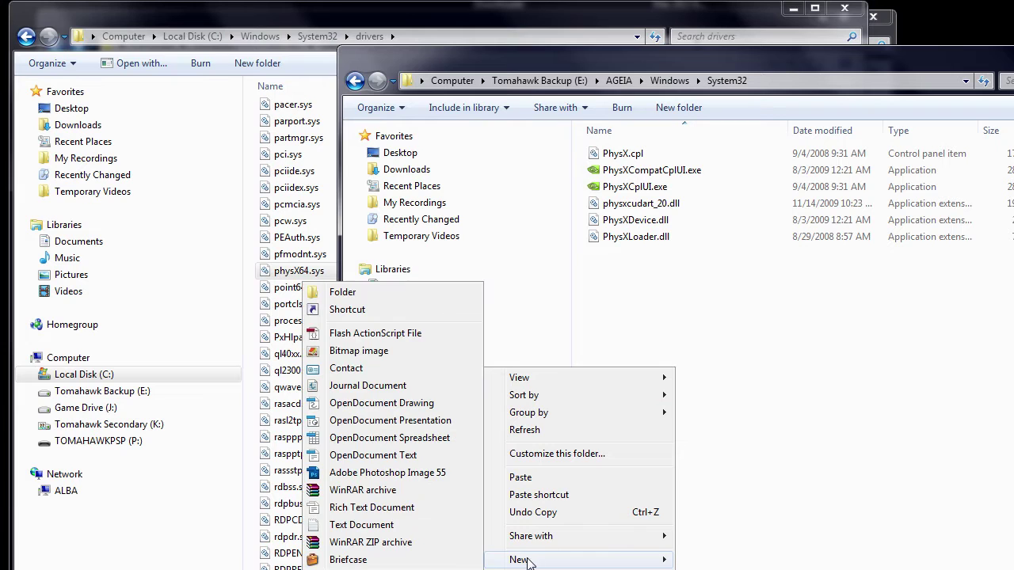
click(369, 299)
text(drivers)
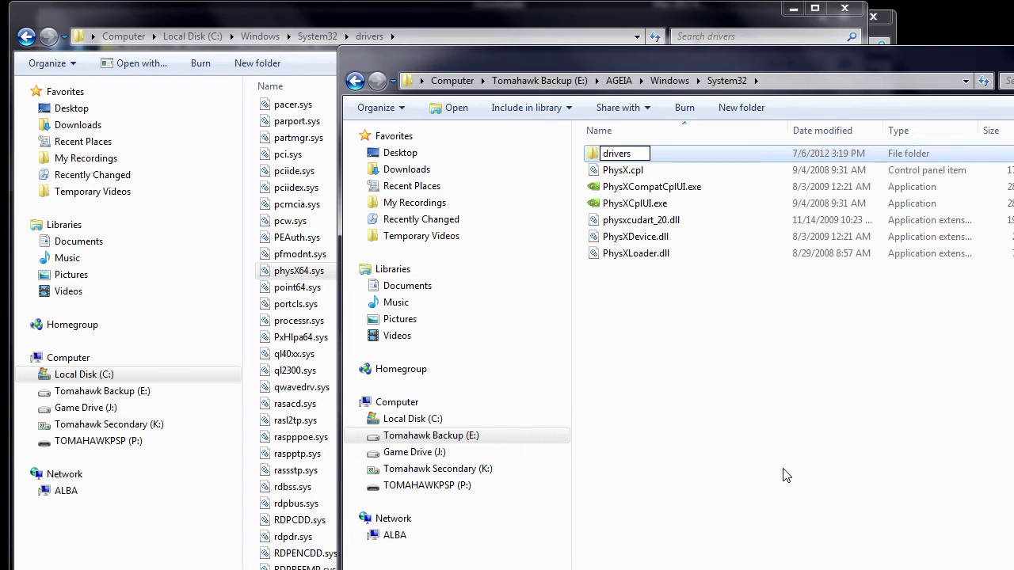
click(782, 475)
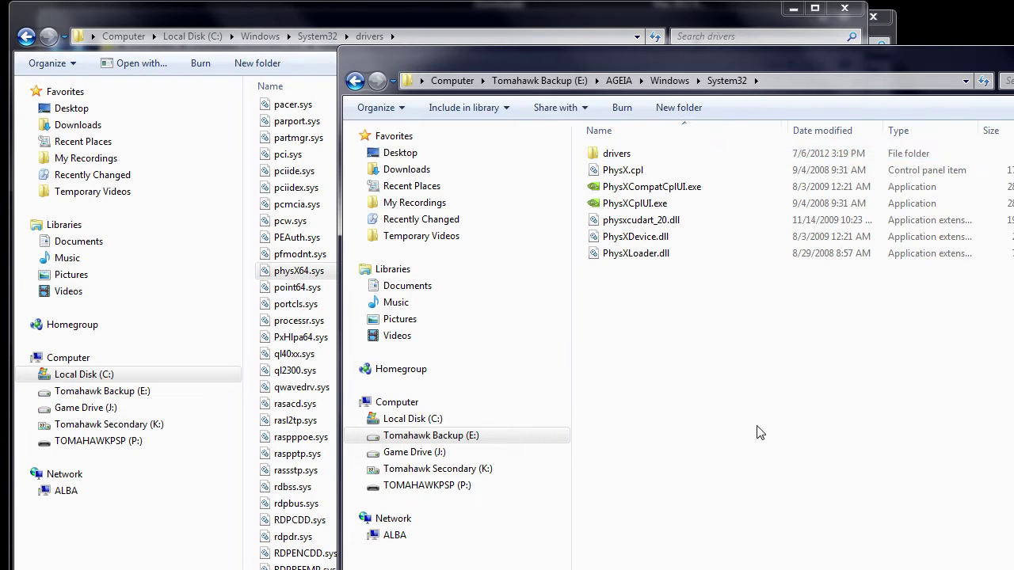
double_click(616, 154)
right_click(716, 291)
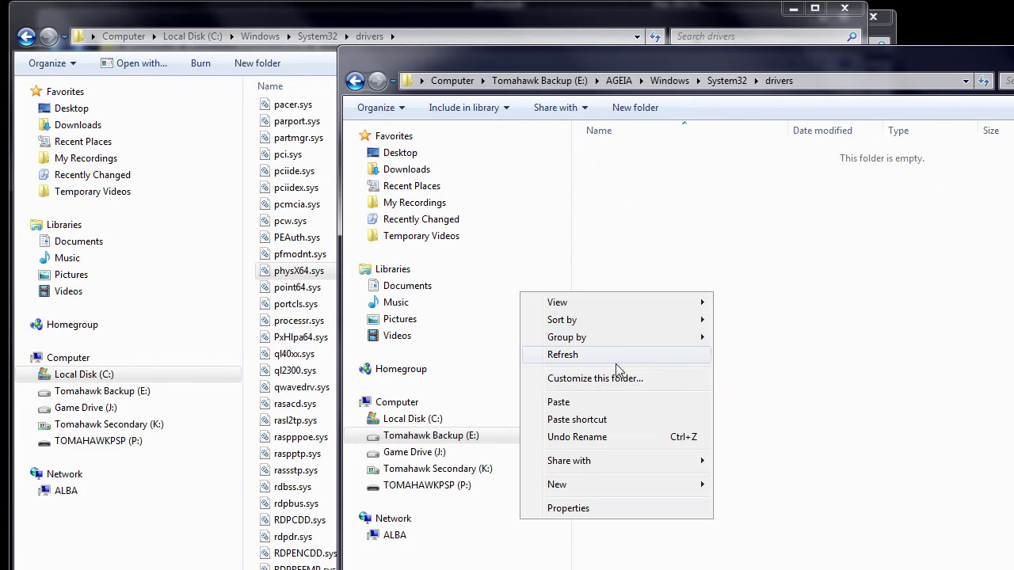
click(583, 403)
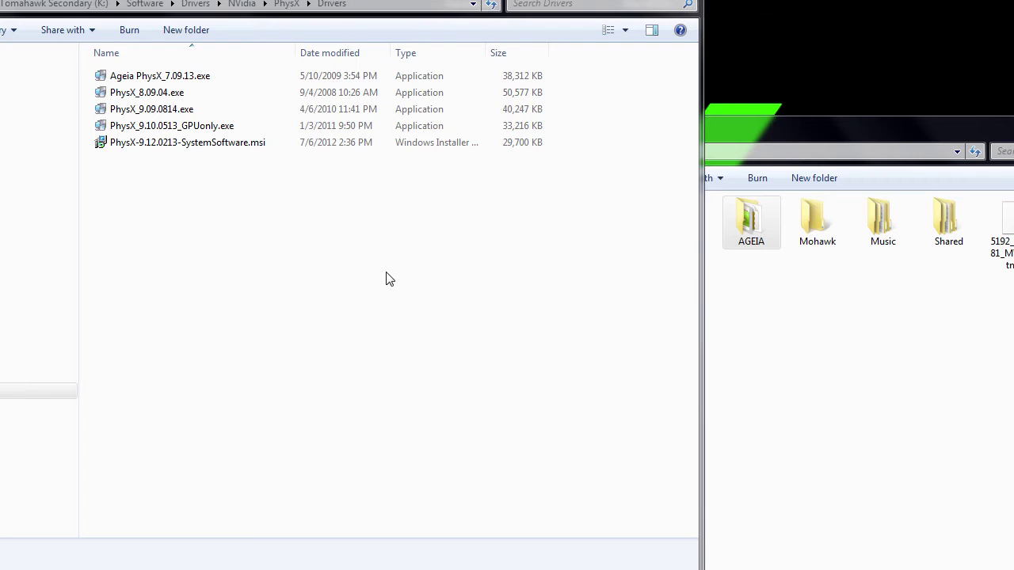
Run PhysX_9.10.0513_GPUonly.exe, accept the license, and finish the installation
double_click(171, 125)
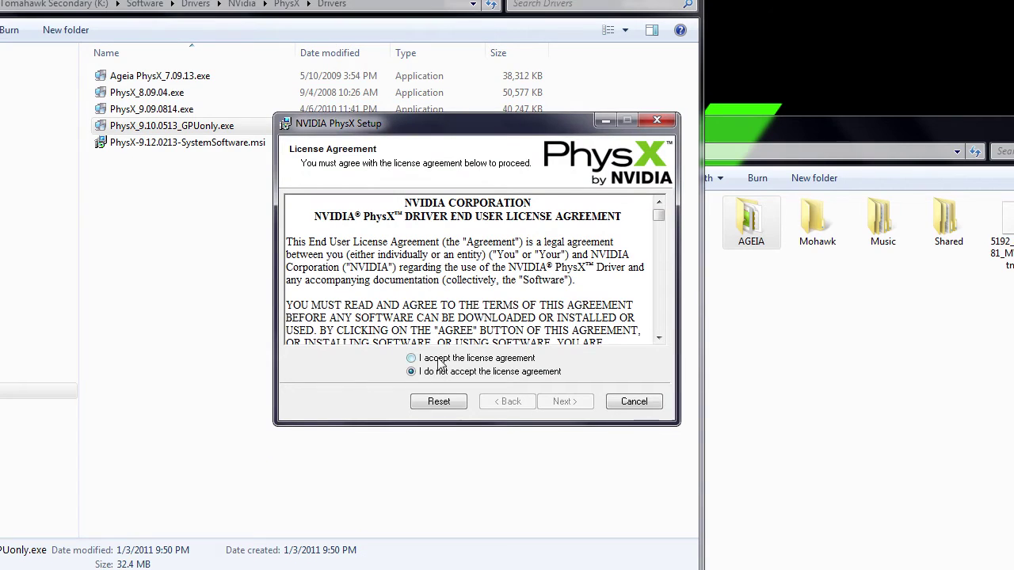
click(441, 362)
click(564, 402)
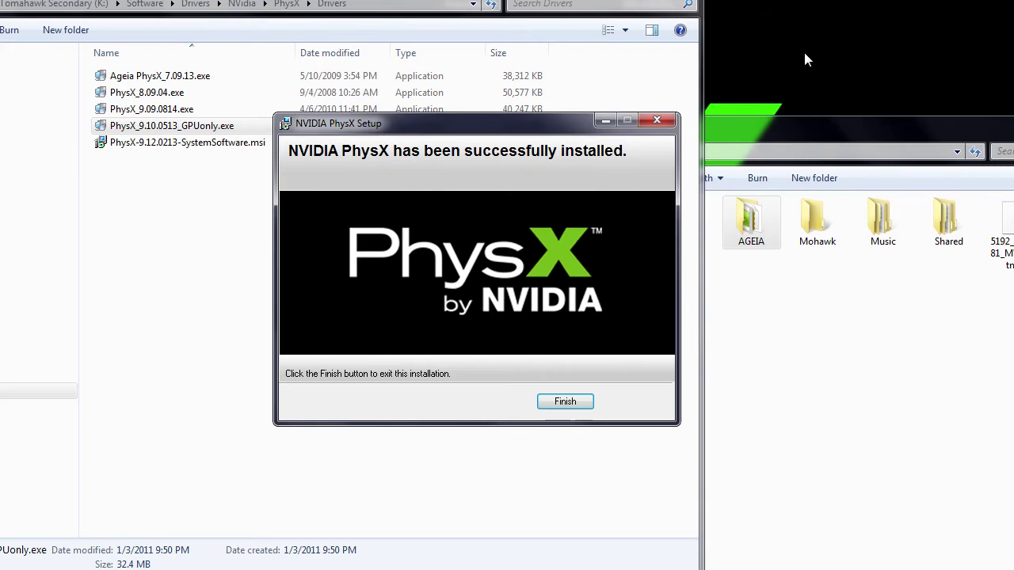
click(567, 402)
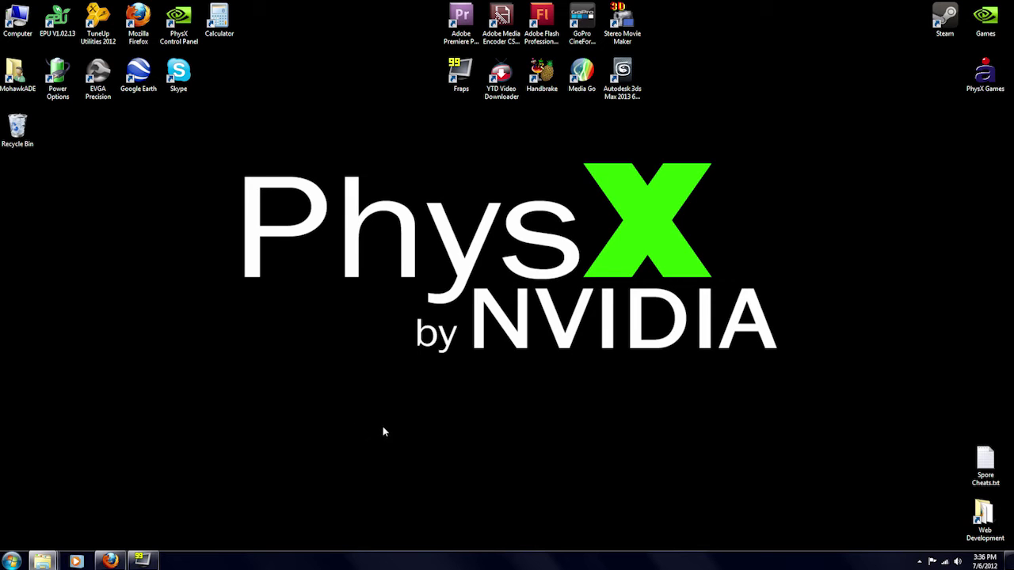
In PhysX Properties, select AGEIA PhysX for hardware acceleration, reset the card, and start extended diagnostics
double_click(182, 22)
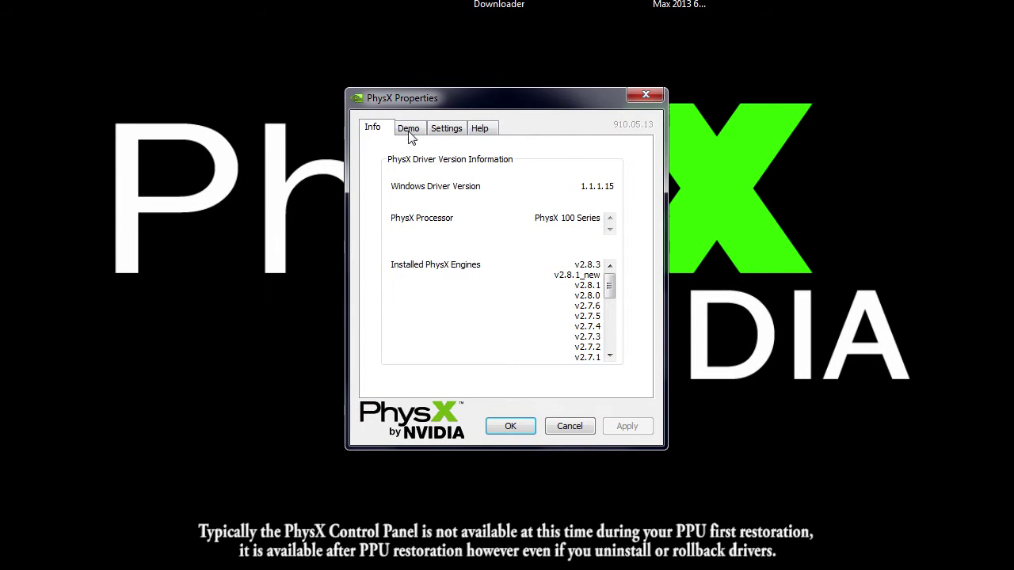
click(409, 130)
click(448, 133)
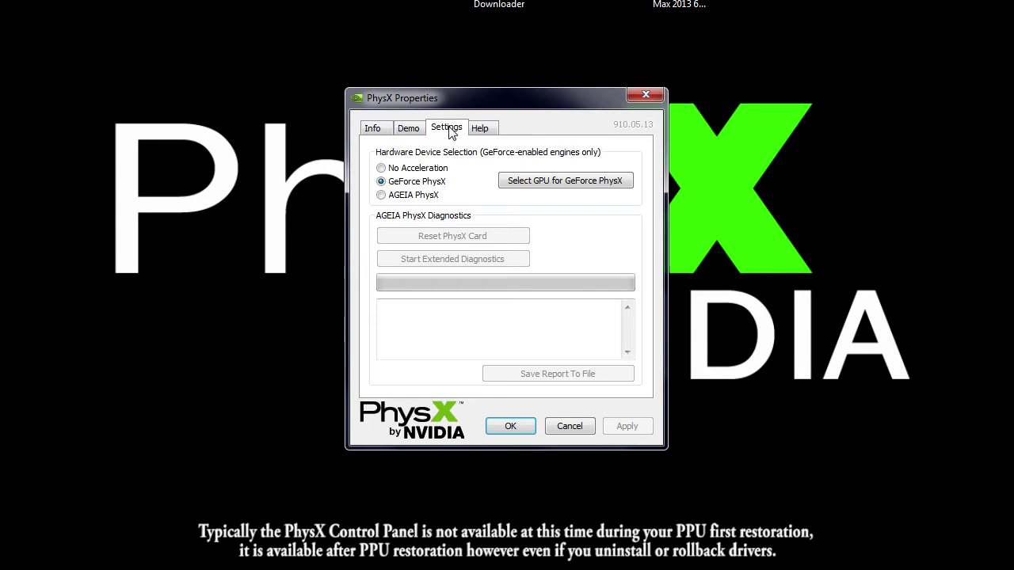
click(429, 204)
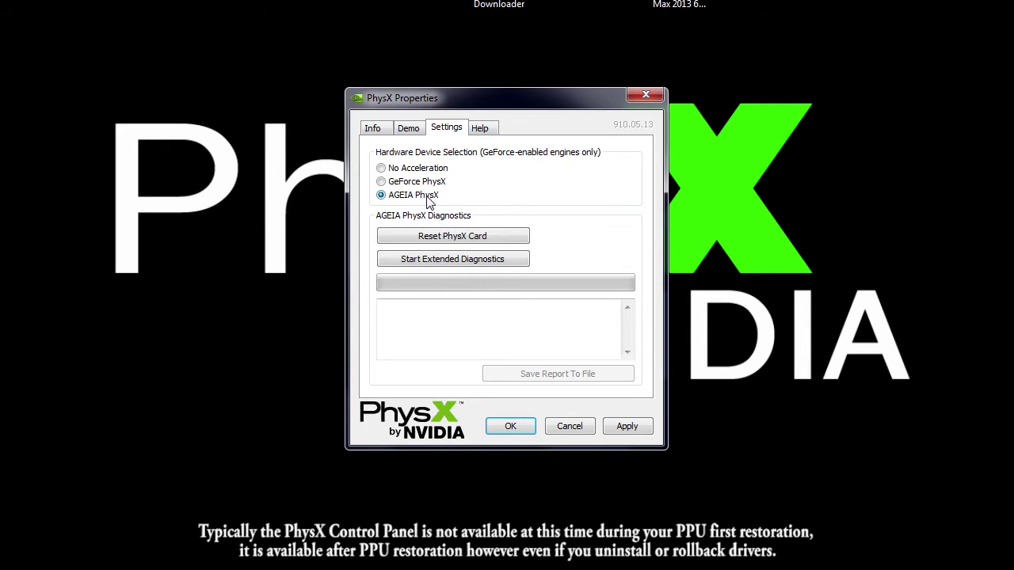
click(442, 239)
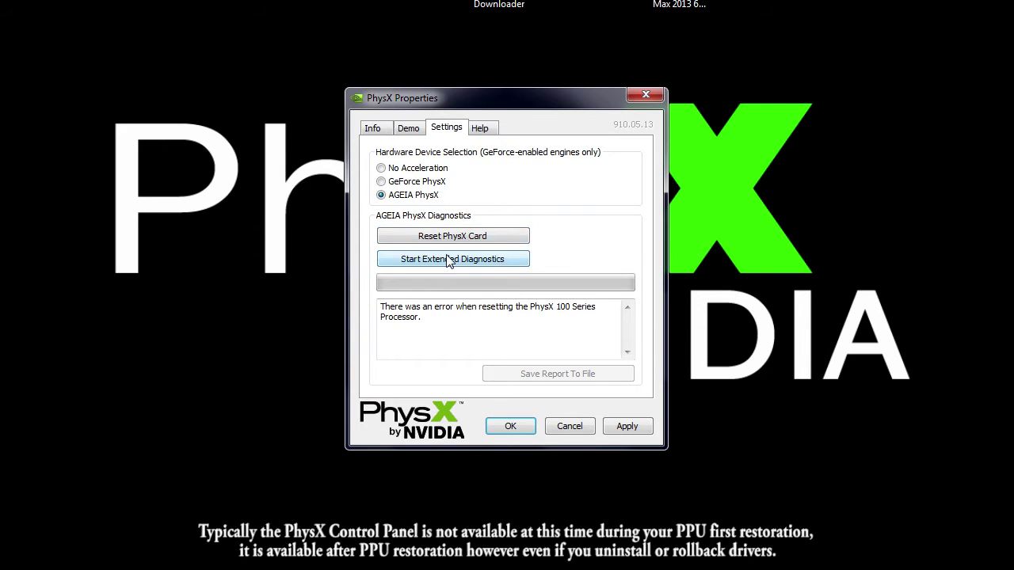
click(449, 259)
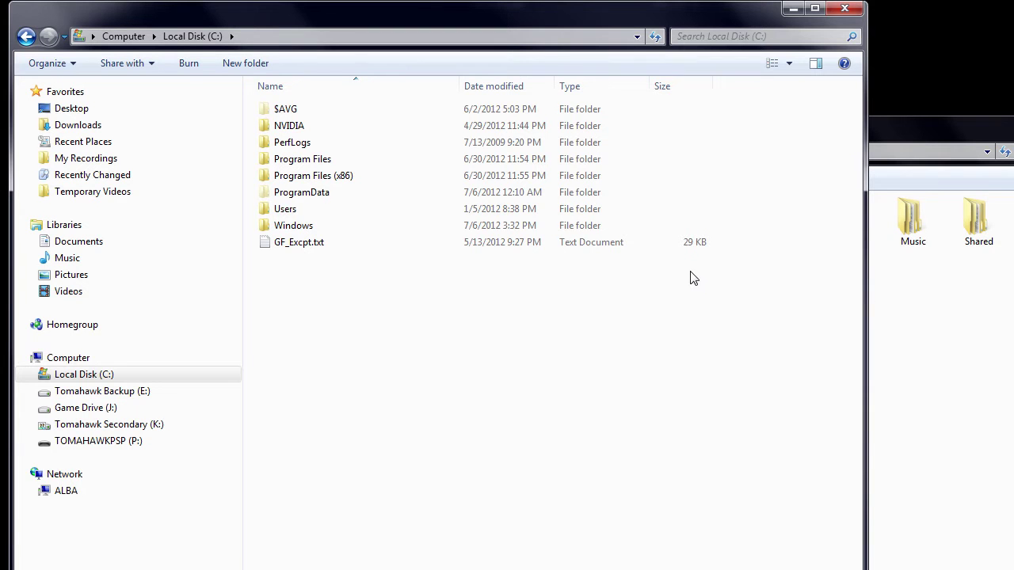
Browse to C:\Program Files (x86)\NVIDIA Corporation\PhysX\Engine and select all the engine version folders
double_click(313, 176)
scroll(328, 328, down, 9)
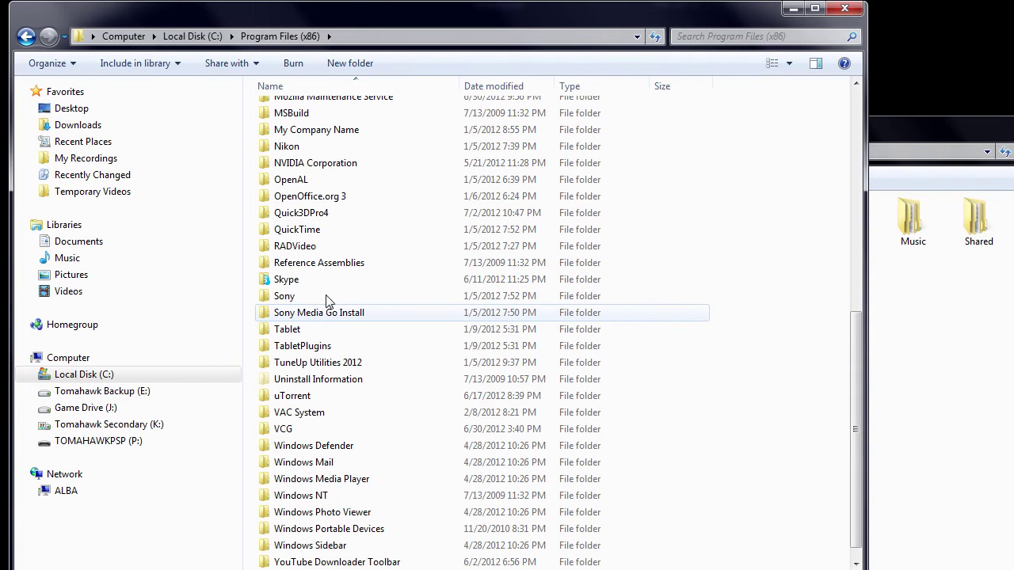
double_click(301, 164)
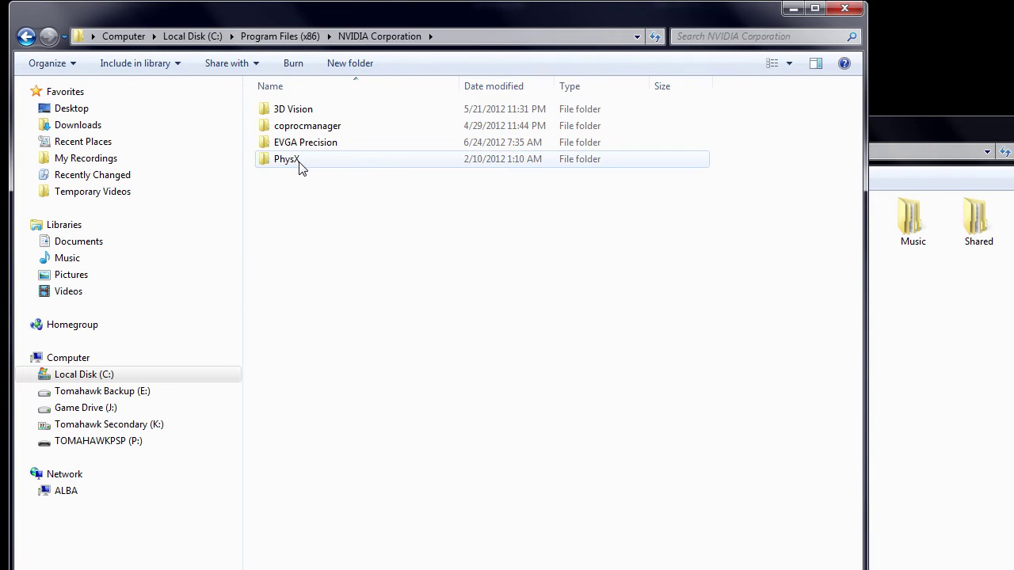
double_click(299, 165)
double_click(301, 128)
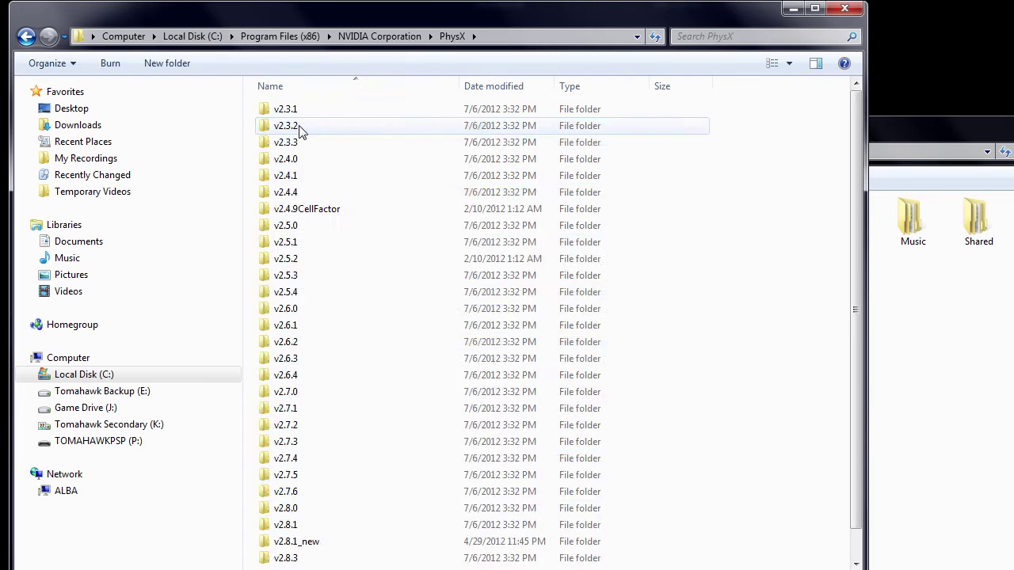
key(ctrl+a)
Create a new folder named Backup inside Engine and paste the engine folders into it
click(808, 376)
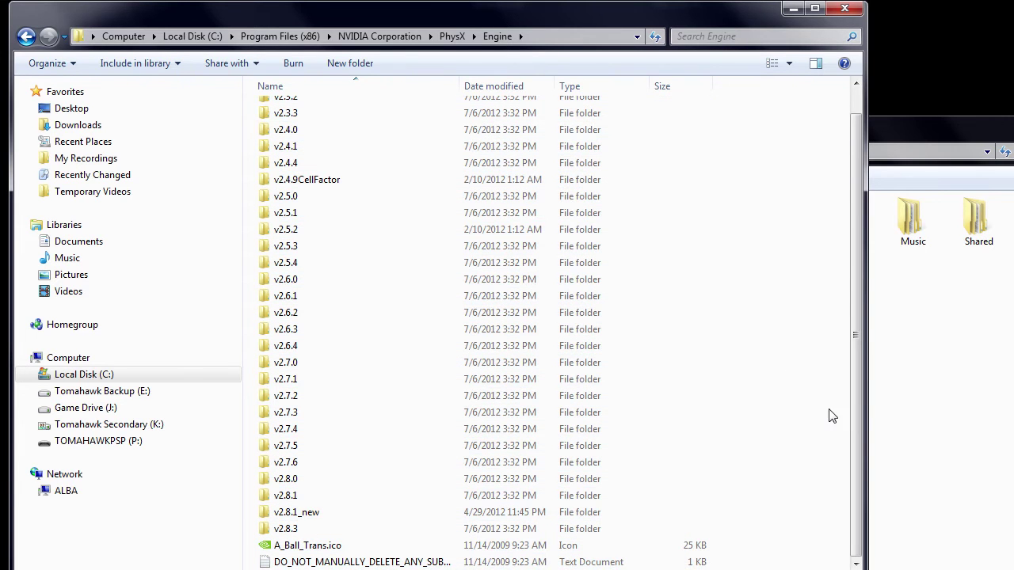
right_click(816, 462)
mouse_move(711, 427)
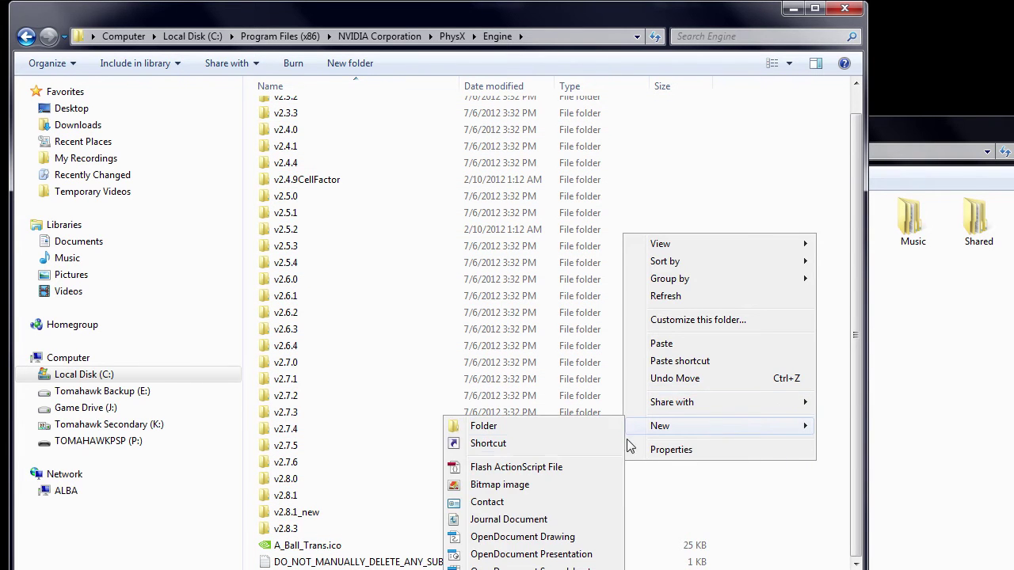
click(483, 426)
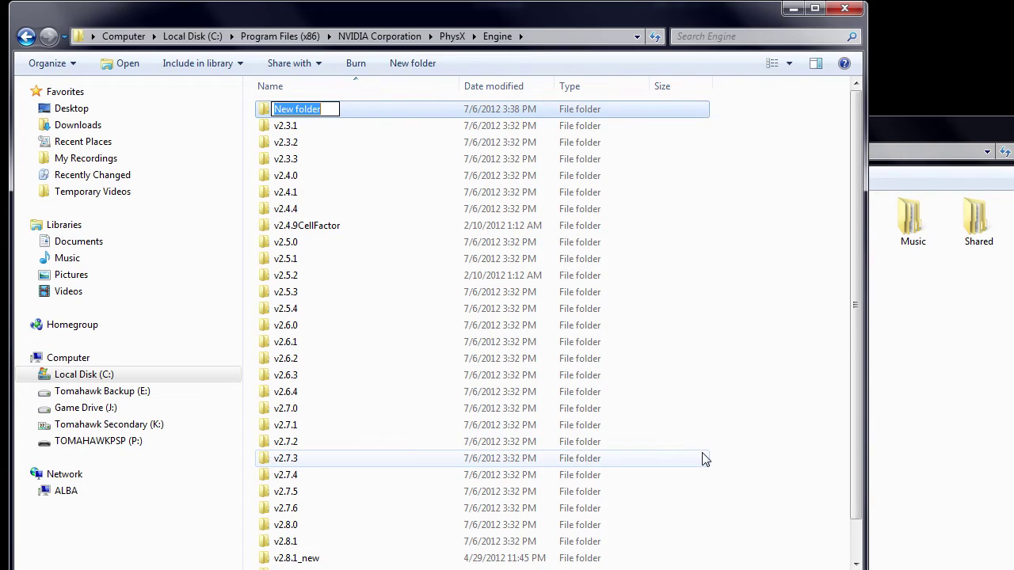
text(Backup)
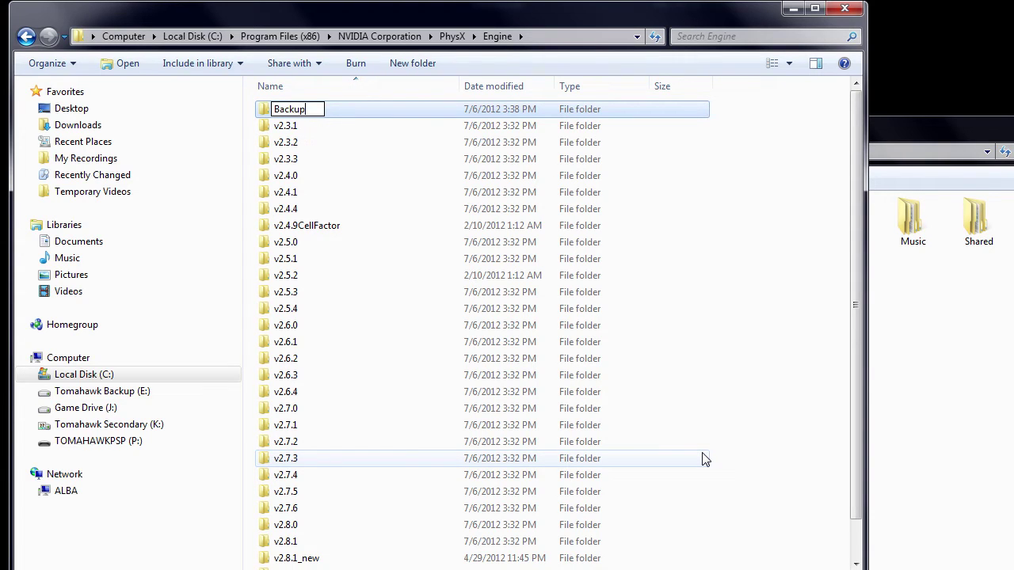
key(Return)
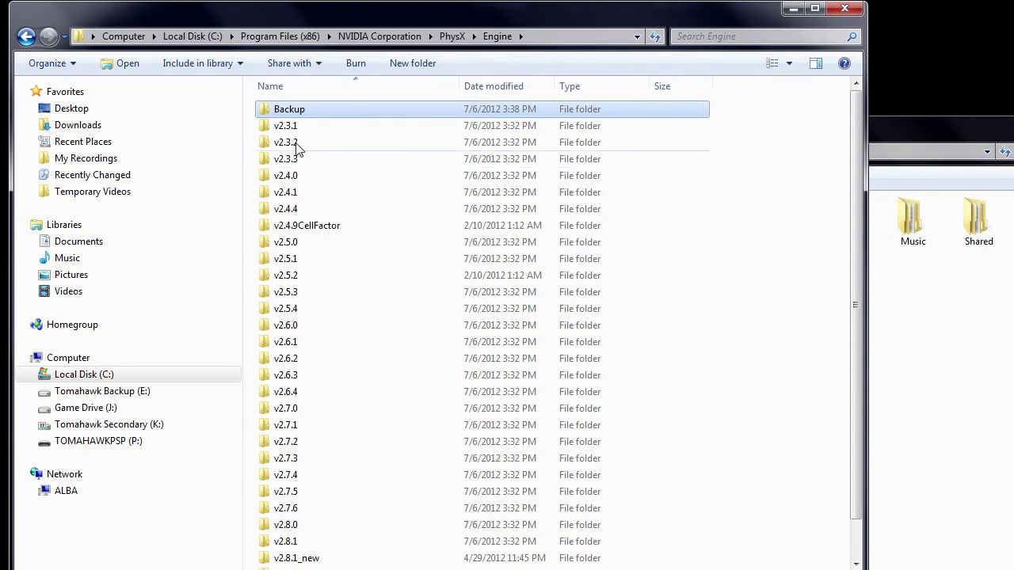
double_click(286, 109)
right_click(382, 228)
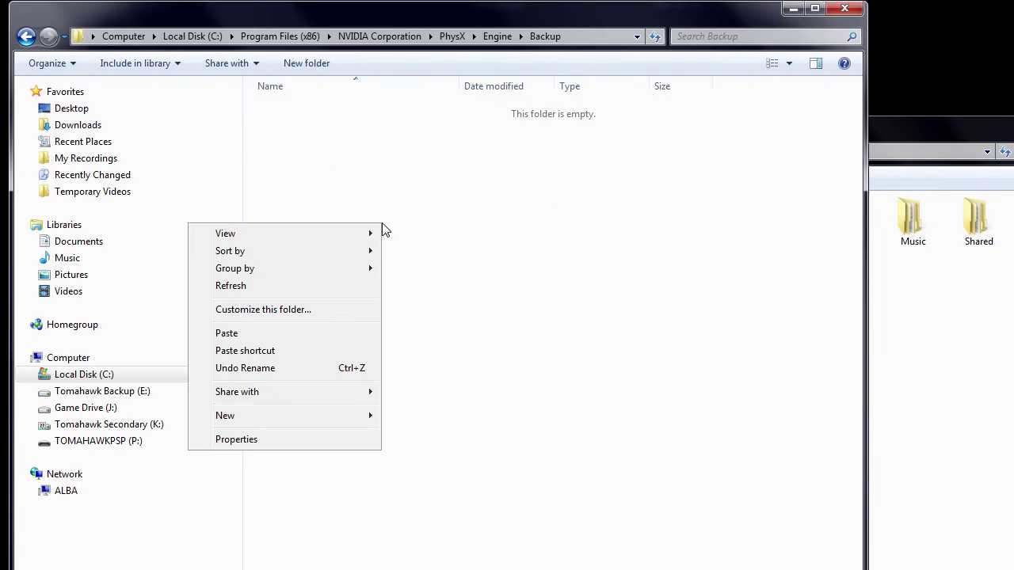
click(269, 335)
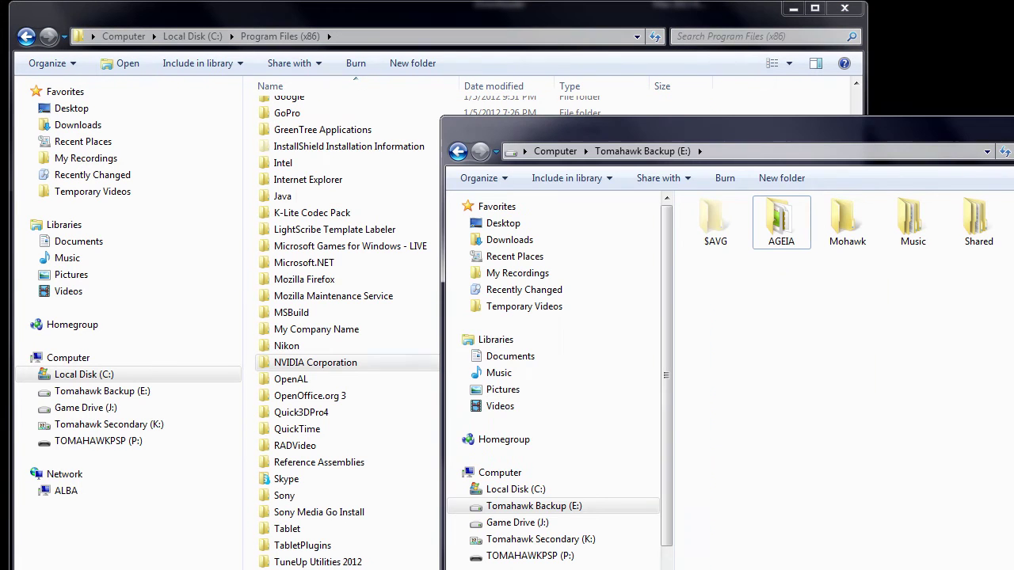
Copy the entire contents of the E:\AGEIA folder
double_click(780, 229)
key(ctrl+a)
scroll(774, 331, down, 4)
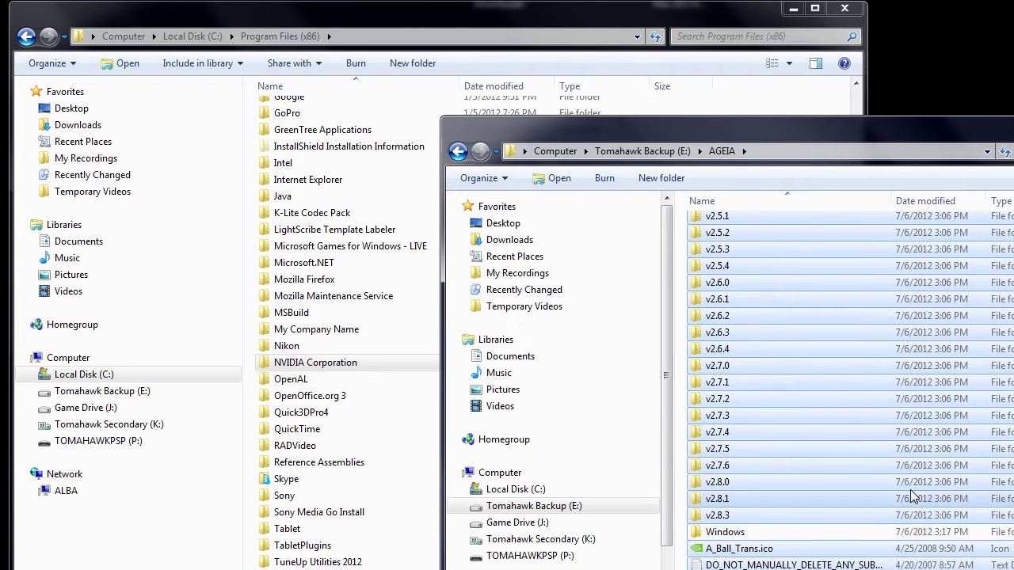
right_click(784, 328)
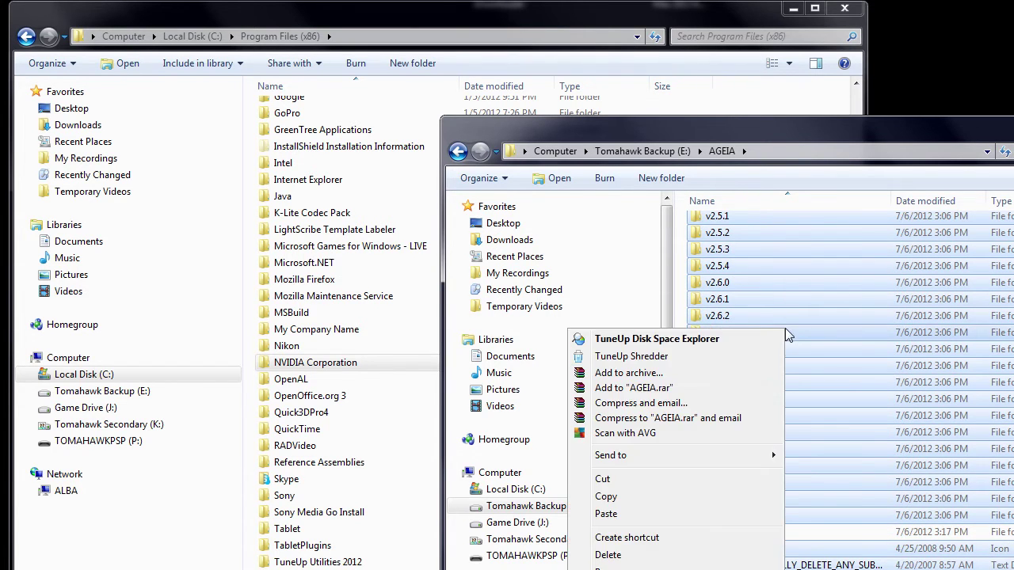
click(605, 496)
Paste the AGEIA contents into NVIDIA Corporation\PhysX\Engine, merging all matching version folders
click(306, 370)
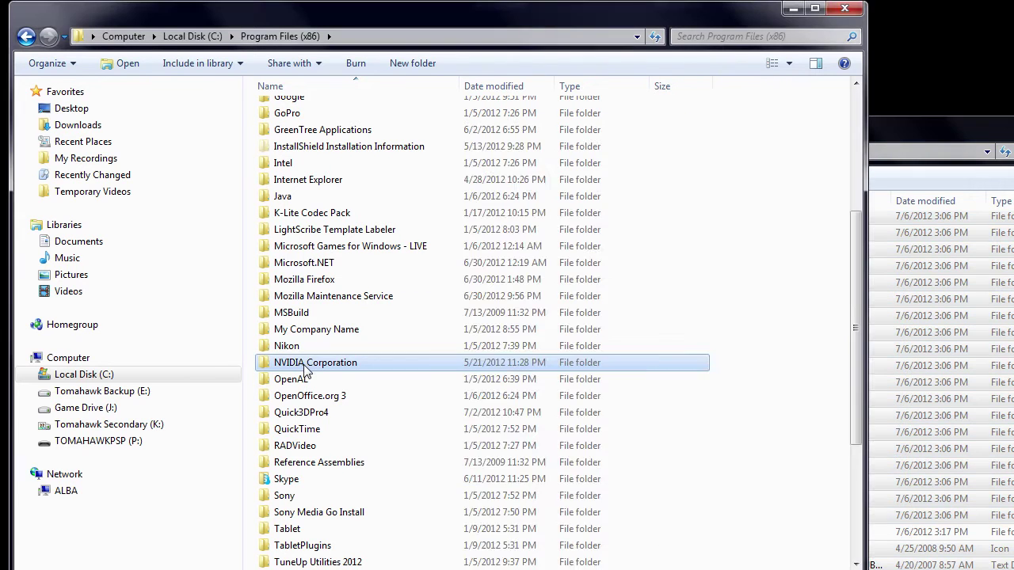
double_click(305, 369)
double_click(302, 166)
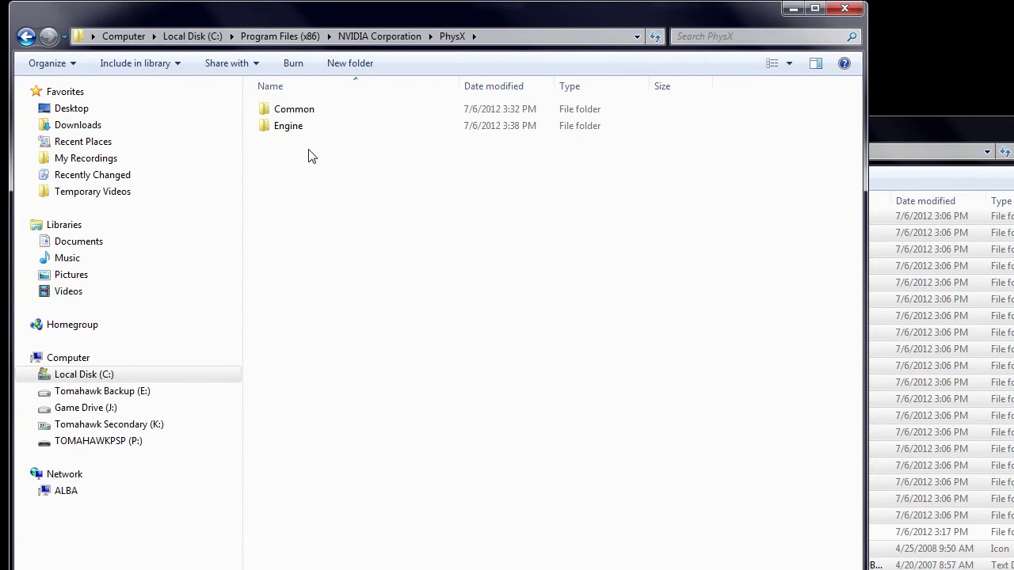
double_click(292, 127)
right_click(756, 180)
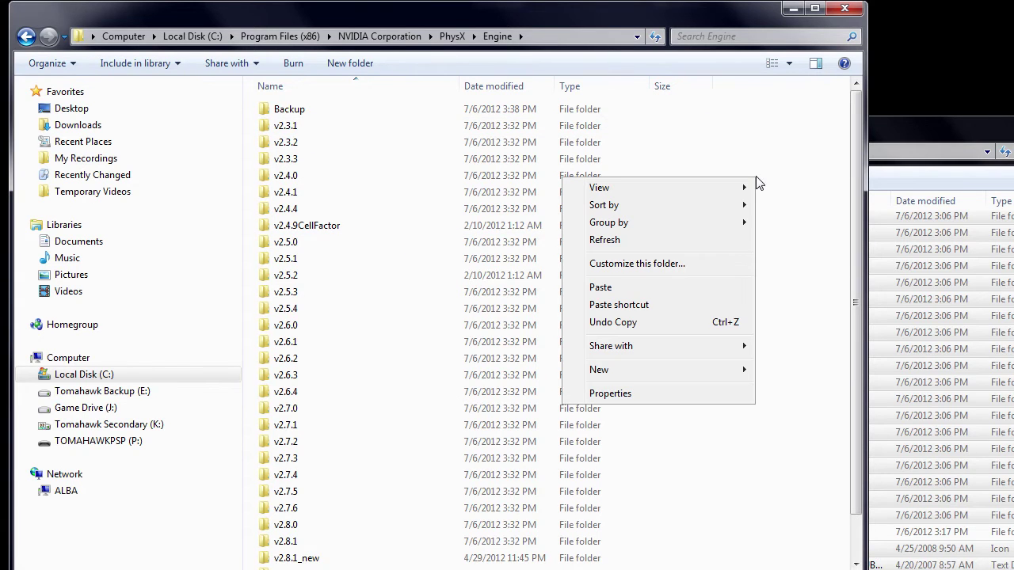
click(611, 287)
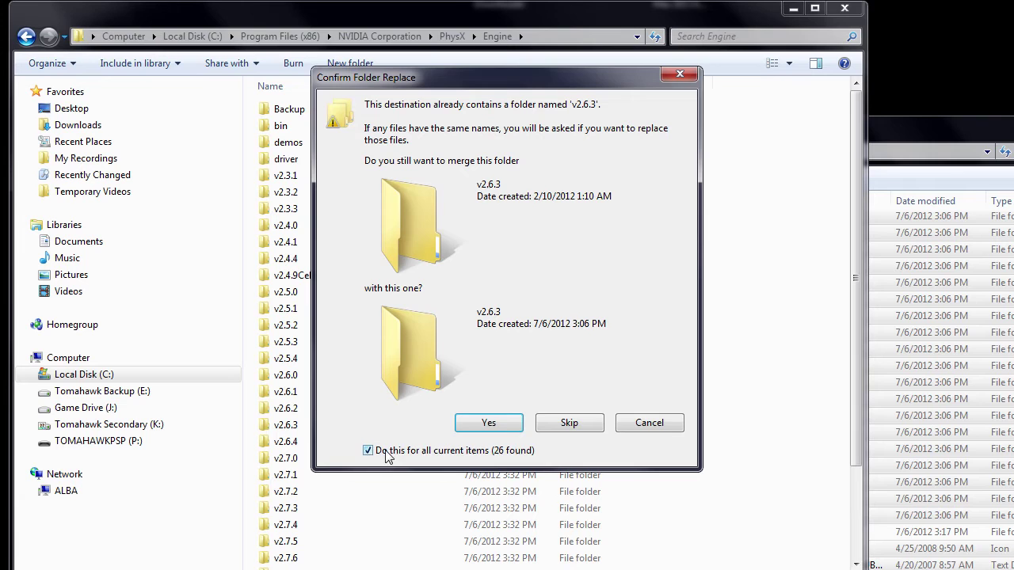
click(487, 422)
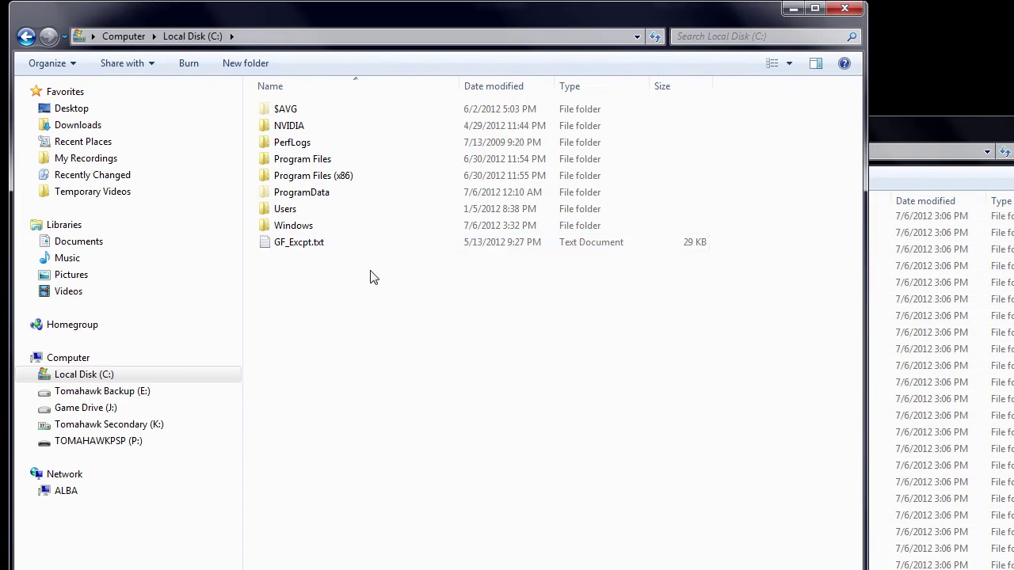
Open C:\Windows, then copy System32 and SysWOW64 from E:\AGEIA\Windows
double_click(301, 228)
scroll(425, 282, down, 14)
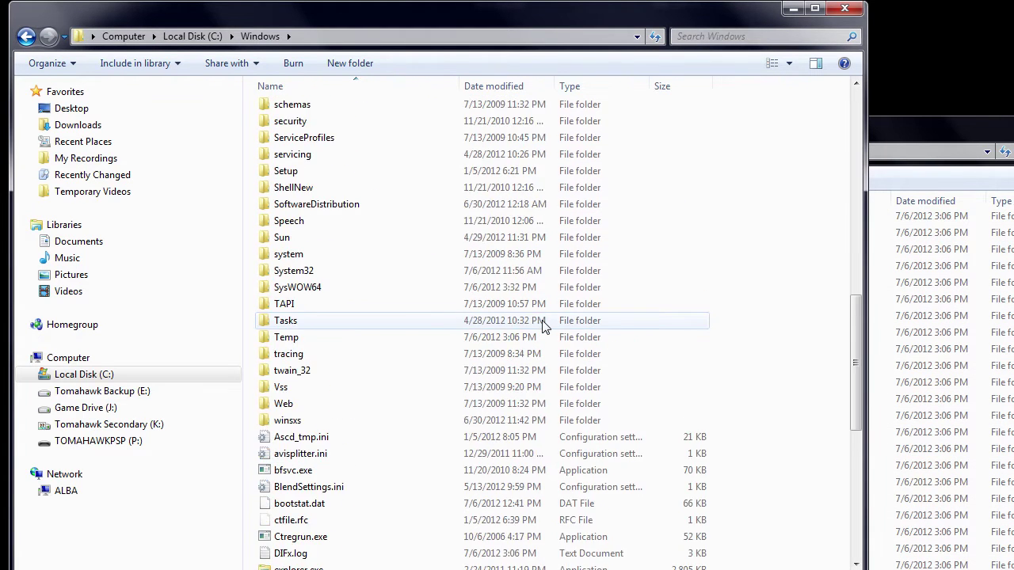
scroll(544, 326, up, 1)
click(344, 328)
key(alt+Tab)
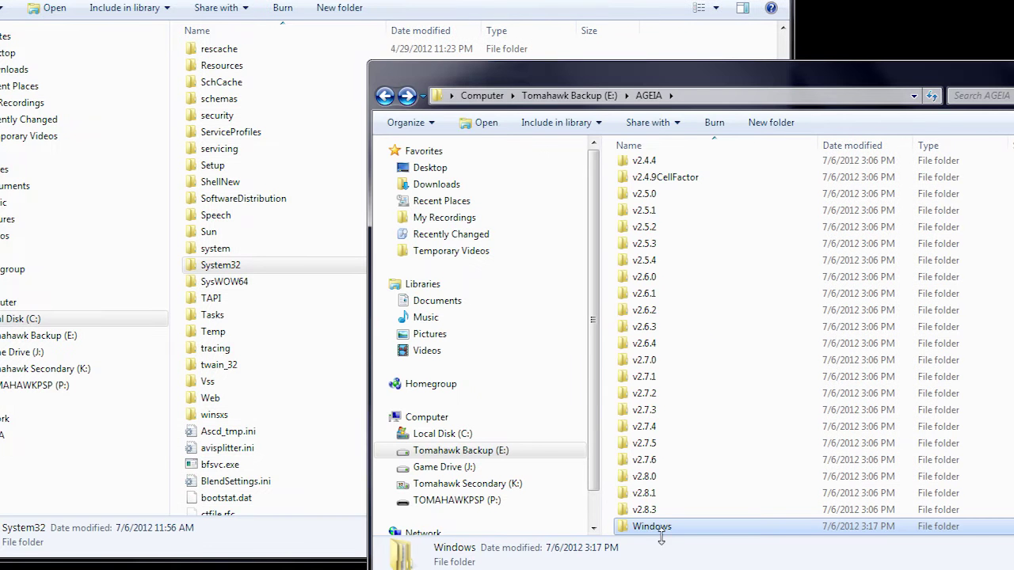
double_click(661, 526)
key(ctrl+a)
right_click(655, 185)
click(480, 405)
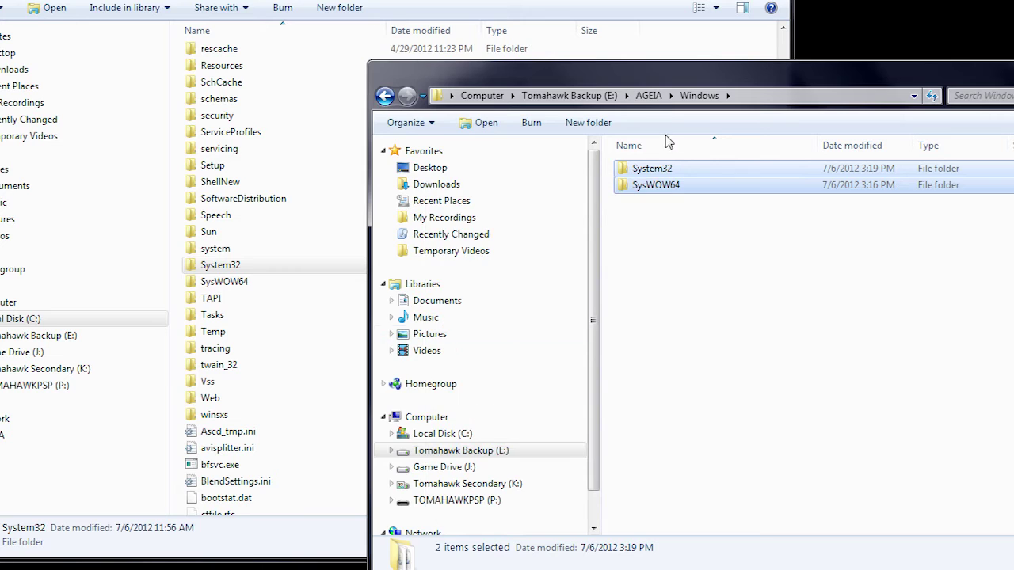
Paste System32 and SysWOW64 into C:\Windows and confirm the merge
click(690, 56)
right_click(708, 135)
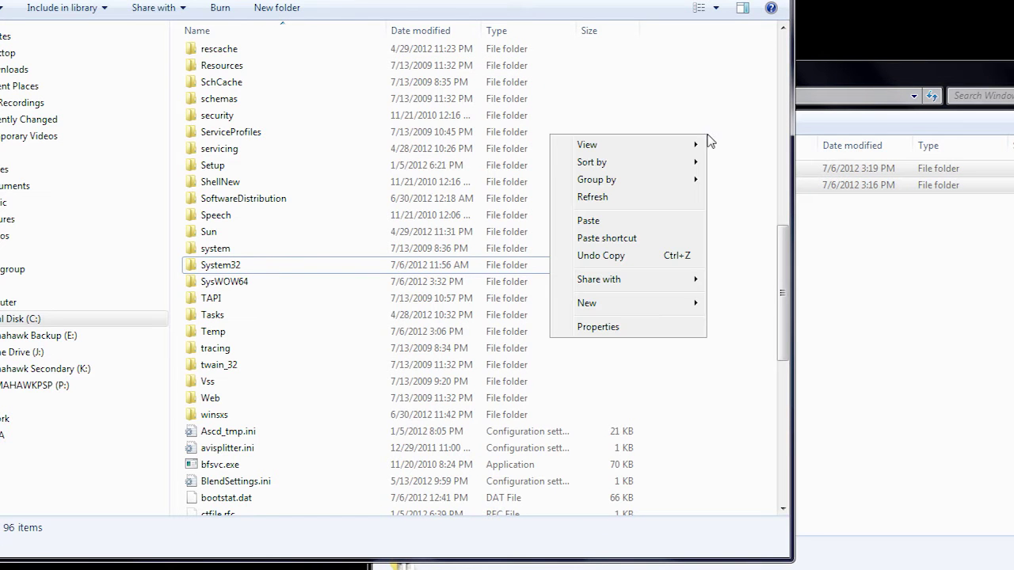
click(621, 221)
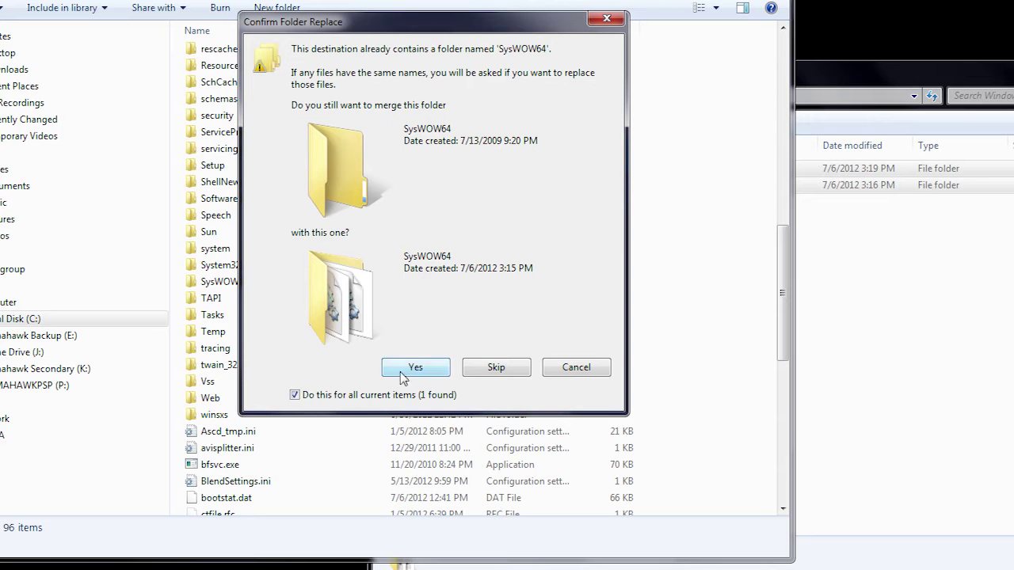
click(405, 371)
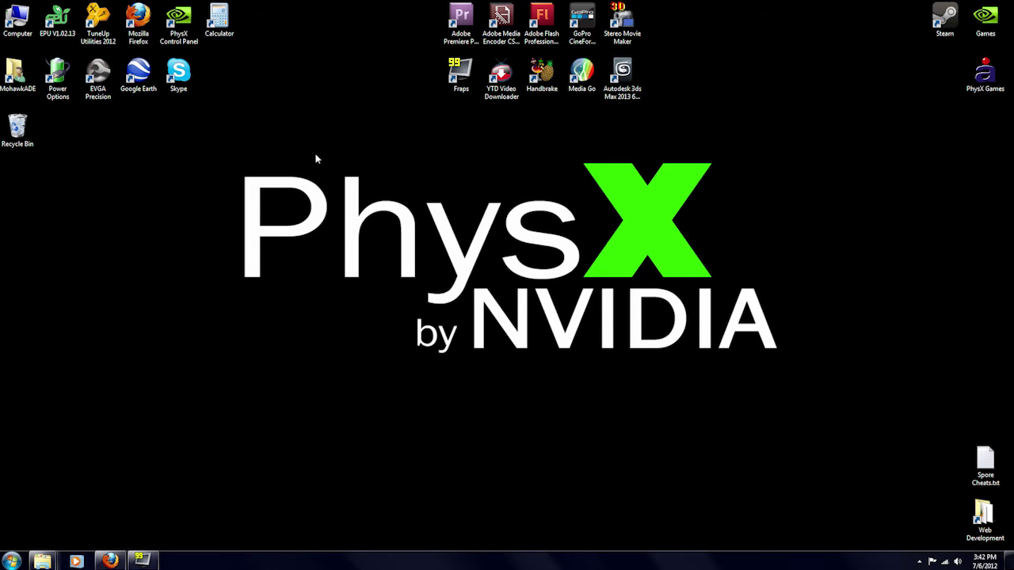
Reset the PhysX 100 Series card until the report confirms a proper reset, then start extended diagnostics
double_click(179, 20)
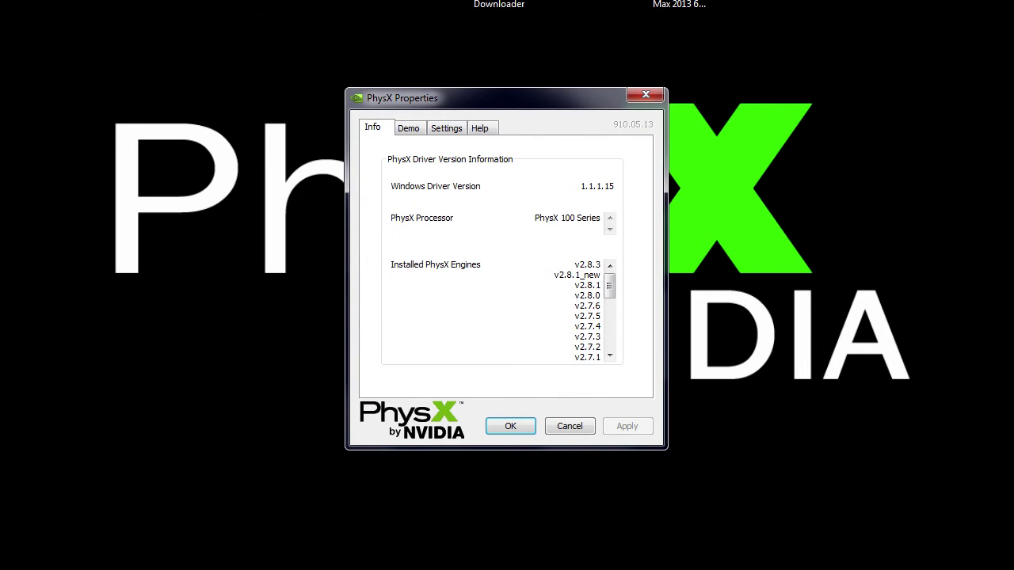
drag(535, 219, 599, 225)
click(445, 130)
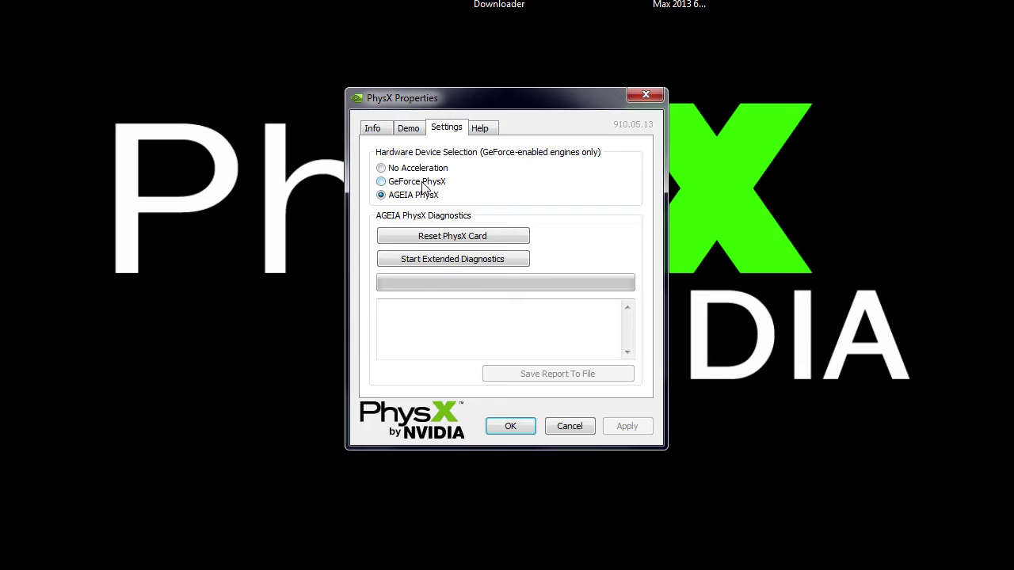
click(428, 235)
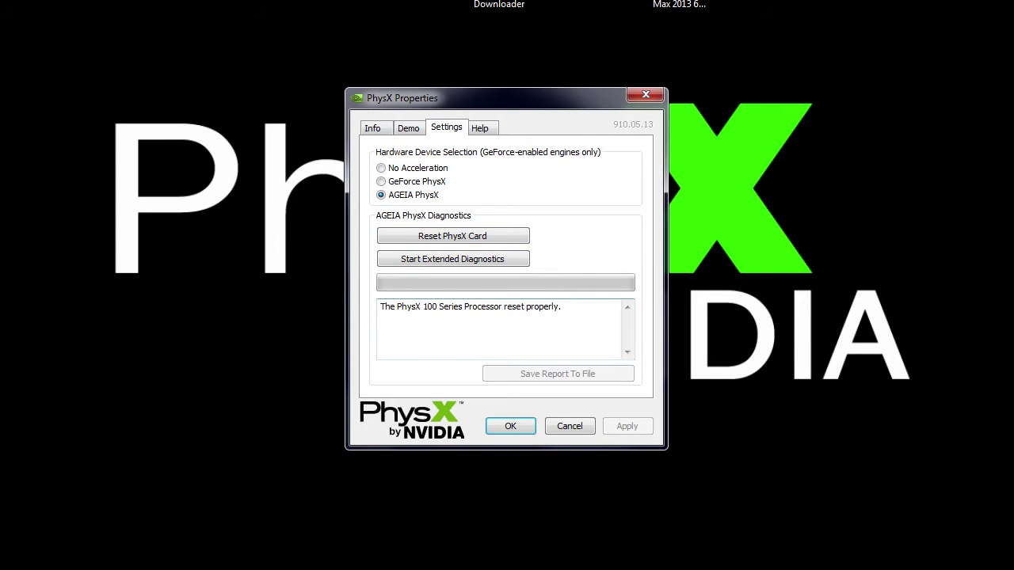
drag(491, 307, 369, 308)
click(445, 265)
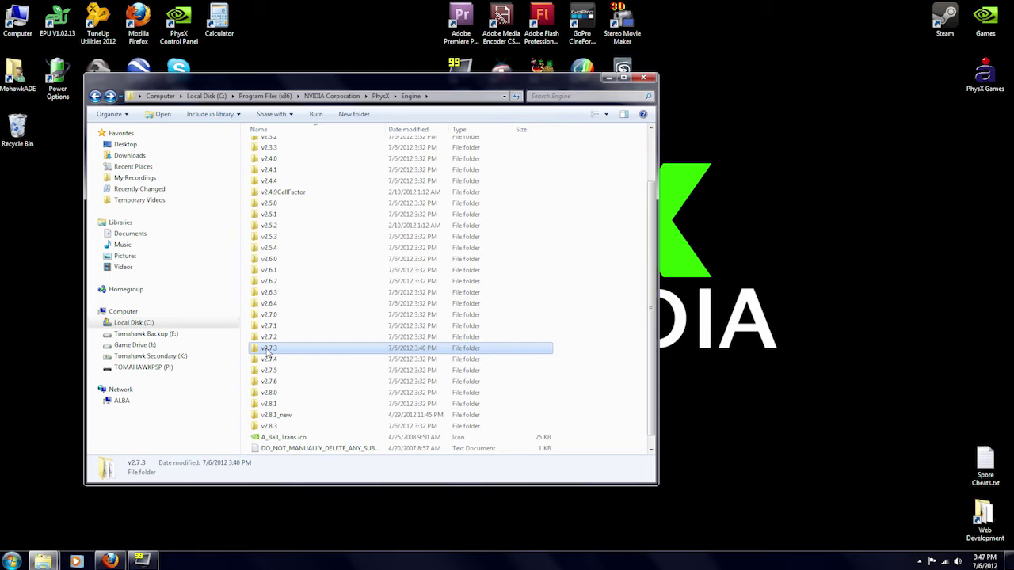
Go to the Cryostasis install folder from its shortcut in the PhysX Games folder
double_click(982, 75)
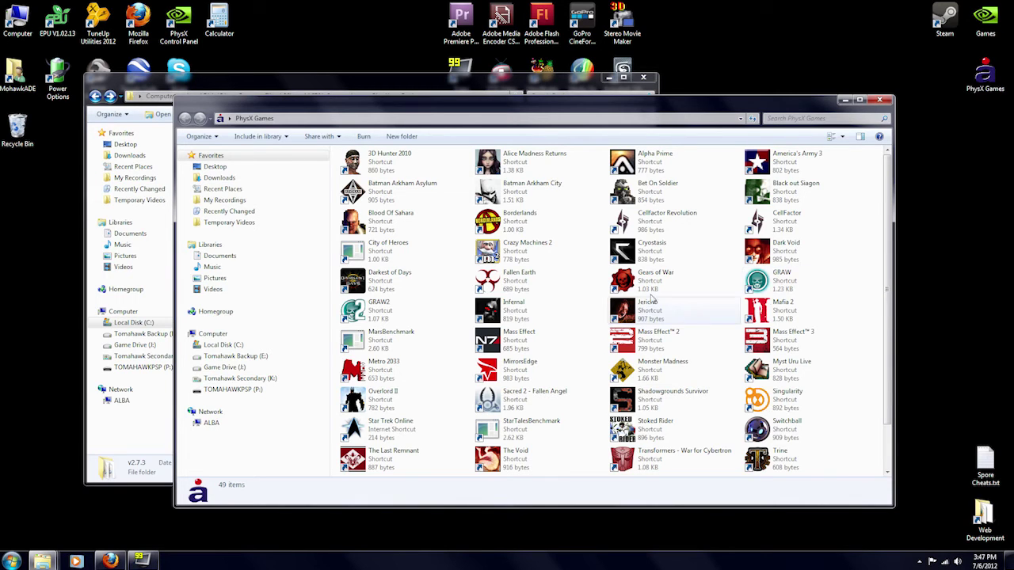
right_click(631, 246)
click(560, 274)
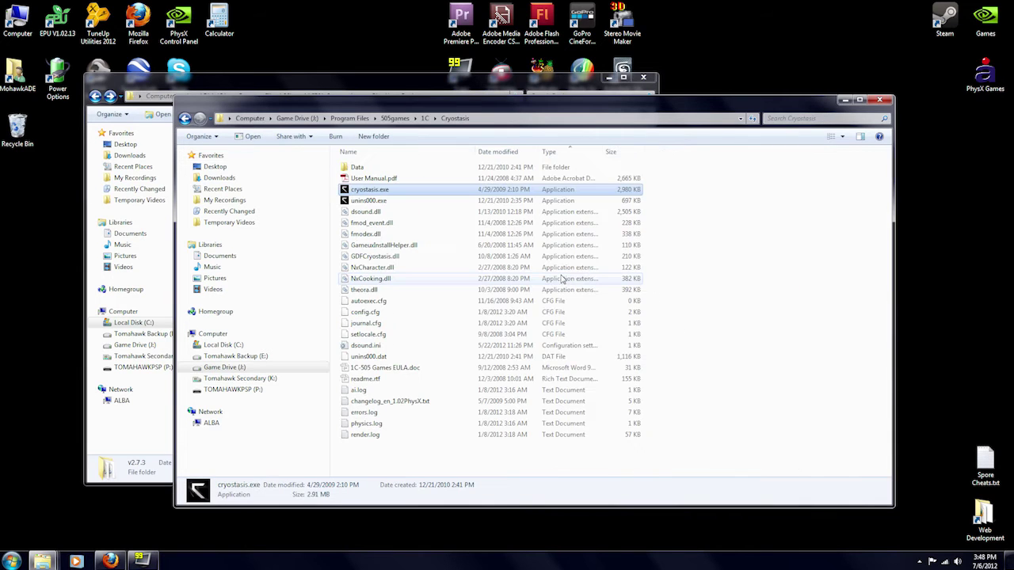
Check NxCooking.dll's Details properties, showing product version 2.7.3.8
right_click(378, 280)
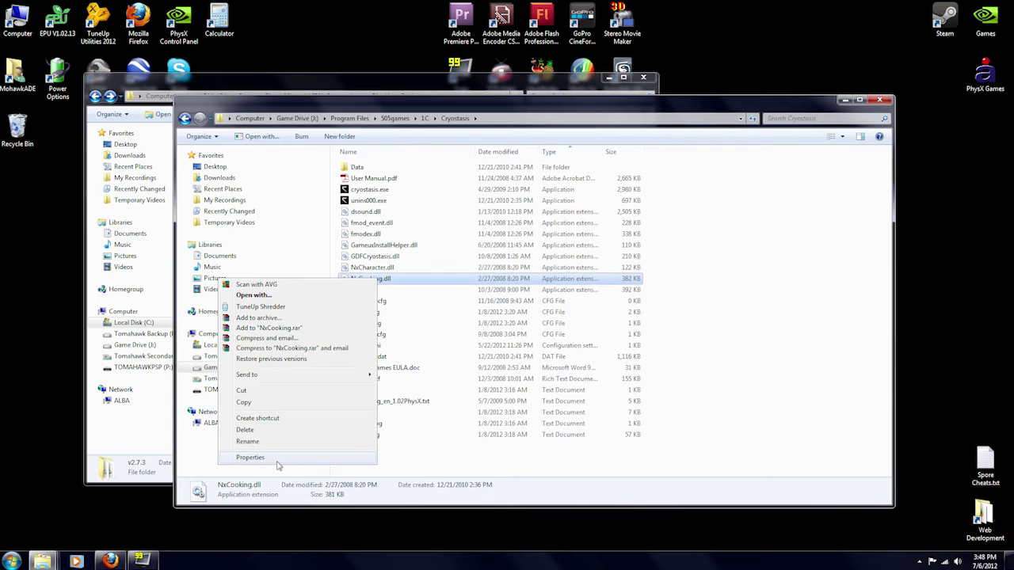
click(250, 458)
click(500, 301)
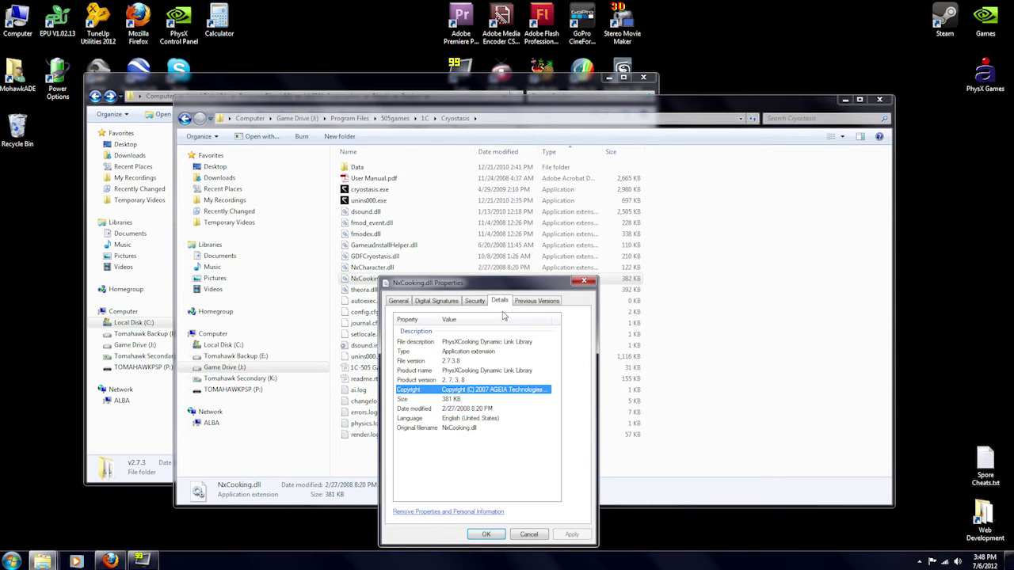
click(465, 380)
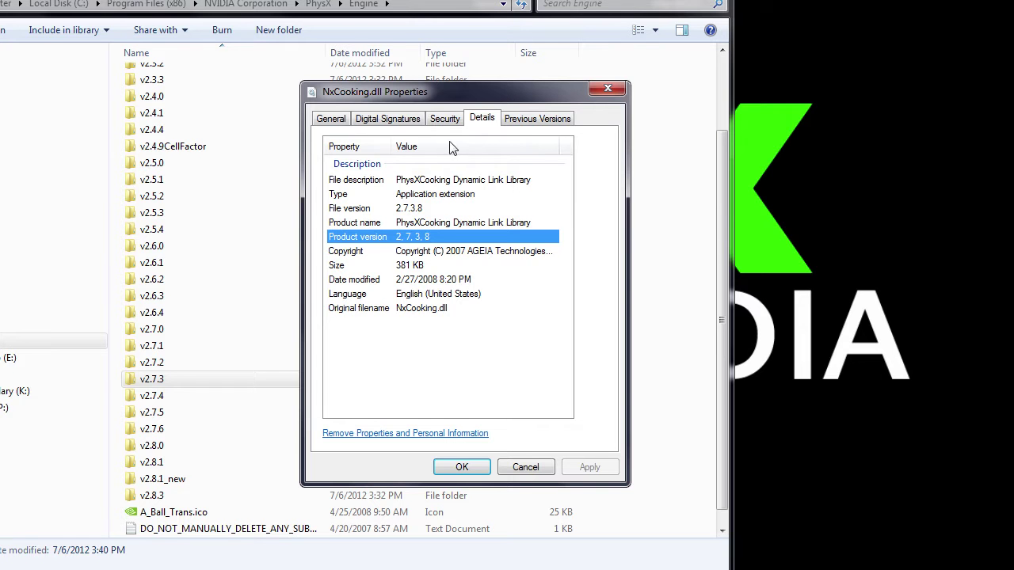
drag(425, 103, 823, 168)
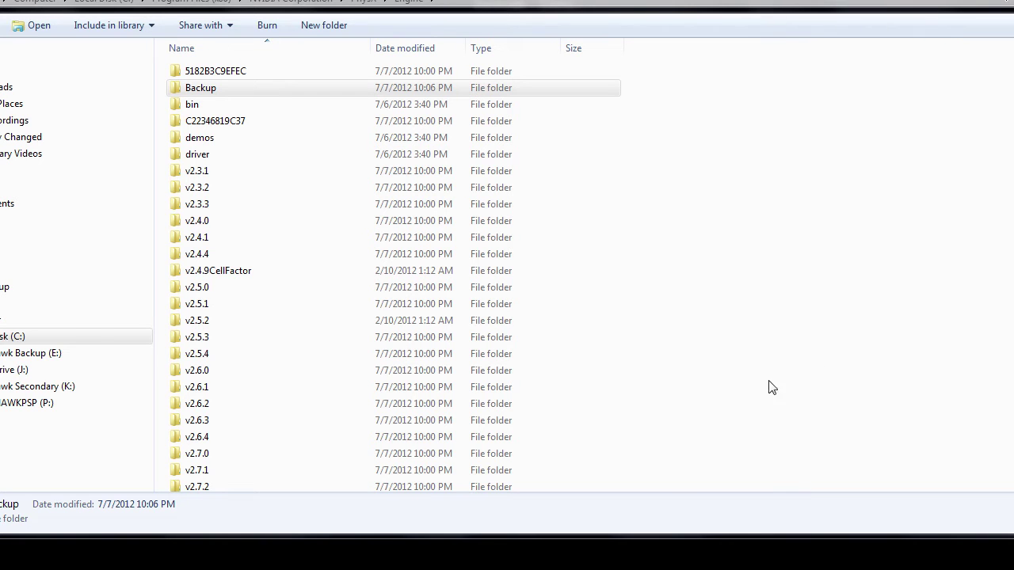
Merge Backup\v2.7.3 into the Engine folder, replacing PhysXCooking.dll with the backup copy
double_click(212, 89)
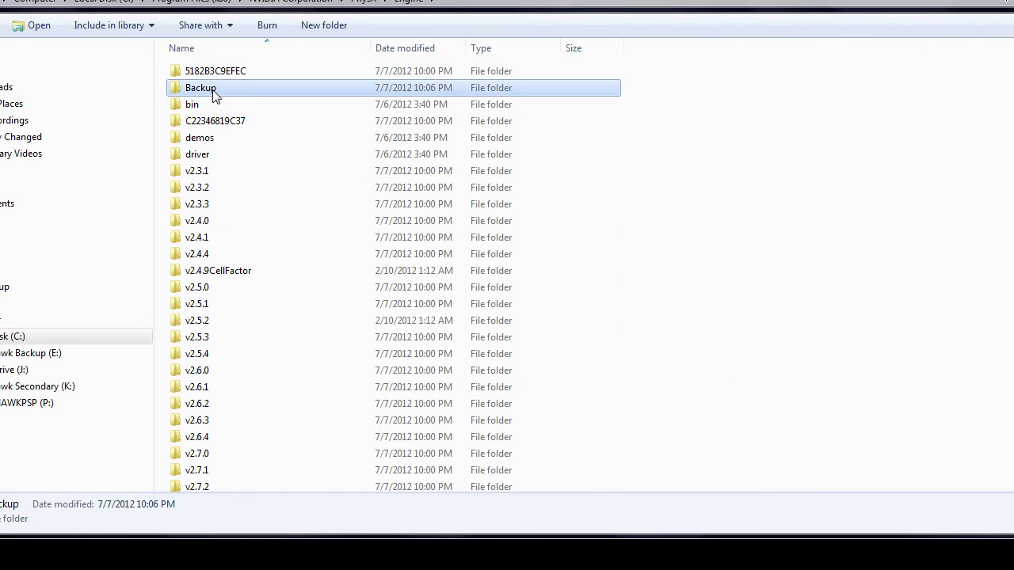
click(220, 350)
right_click(220, 349)
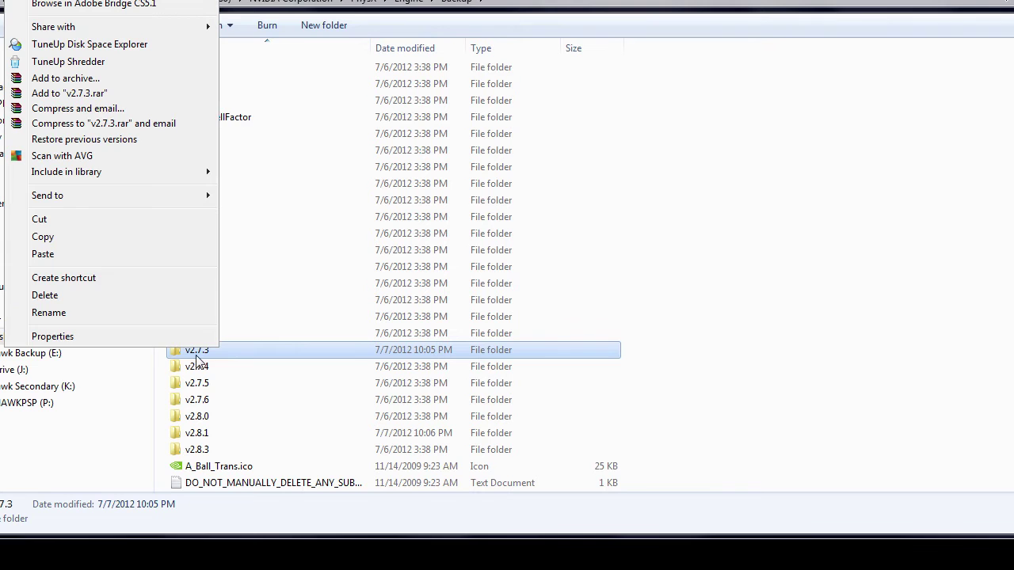
click(92, 233)
key(BackSpace)
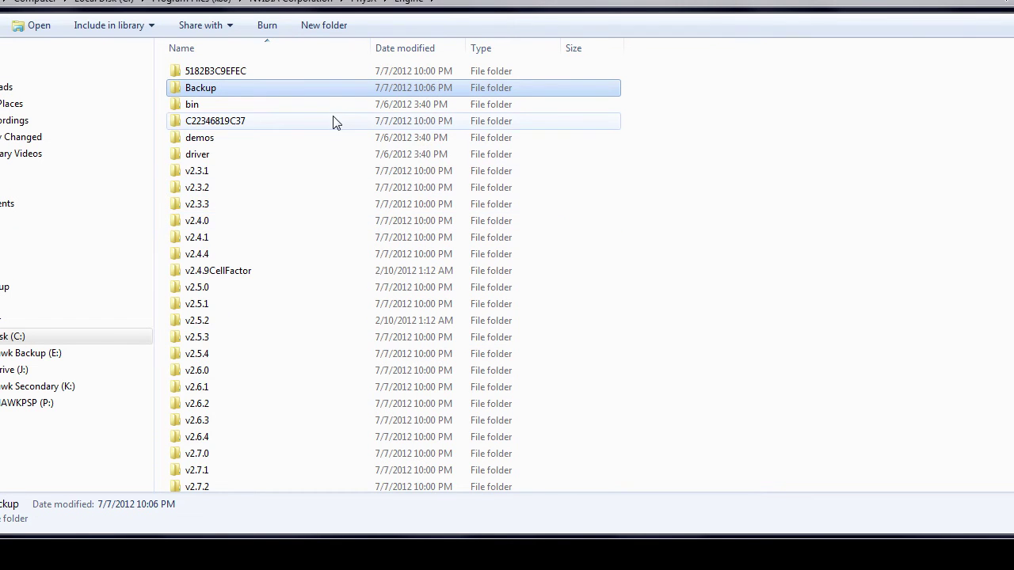
scroll(372, 253, down, 3)
click(250, 344)
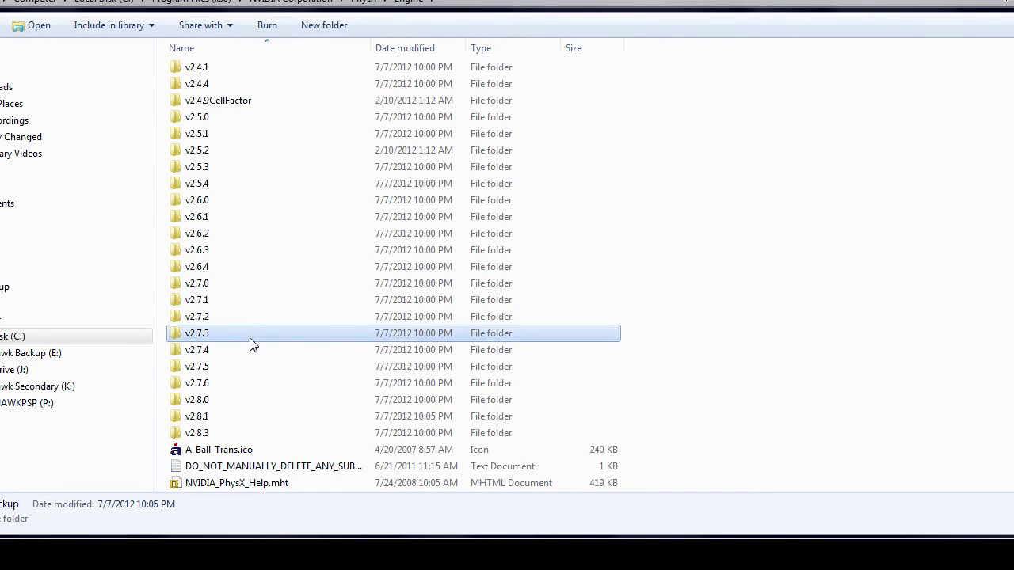
right_click(784, 314)
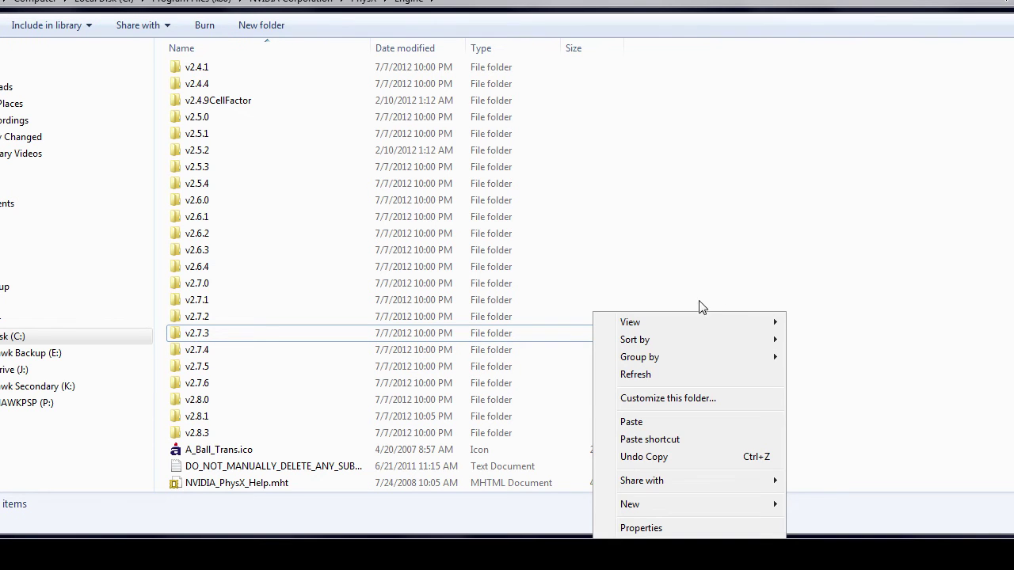
click(631, 422)
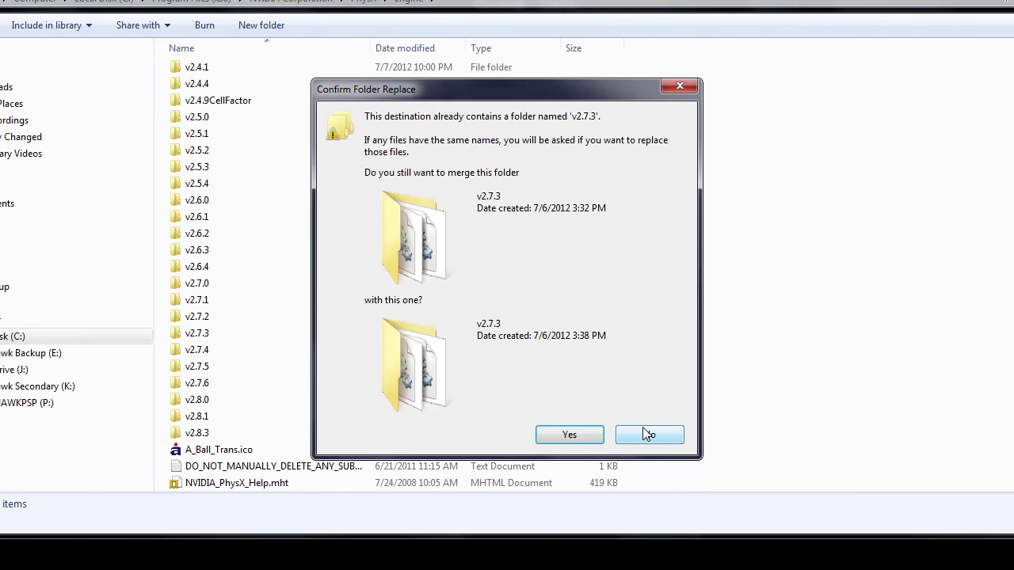
click(568, 437)
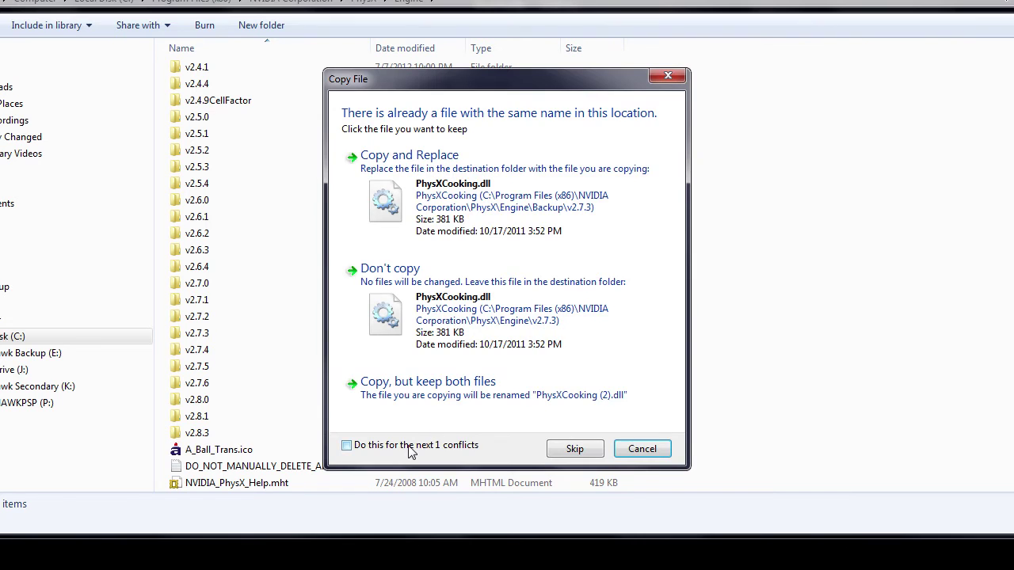
click(456, 198)
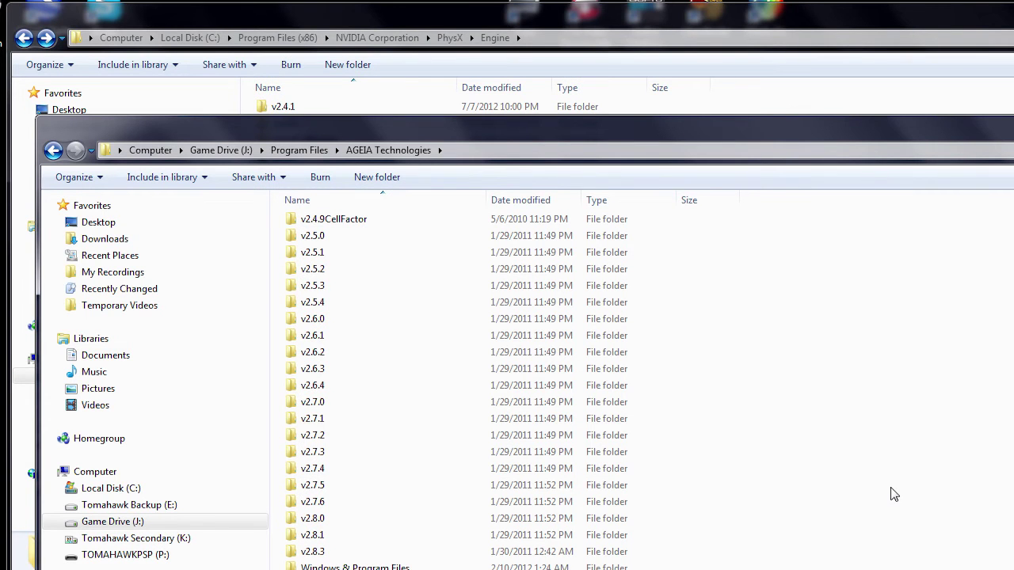
Copy the AGEIA Technologies v2.7.3 folder and merge it into the Engine folder
click(322, 462)
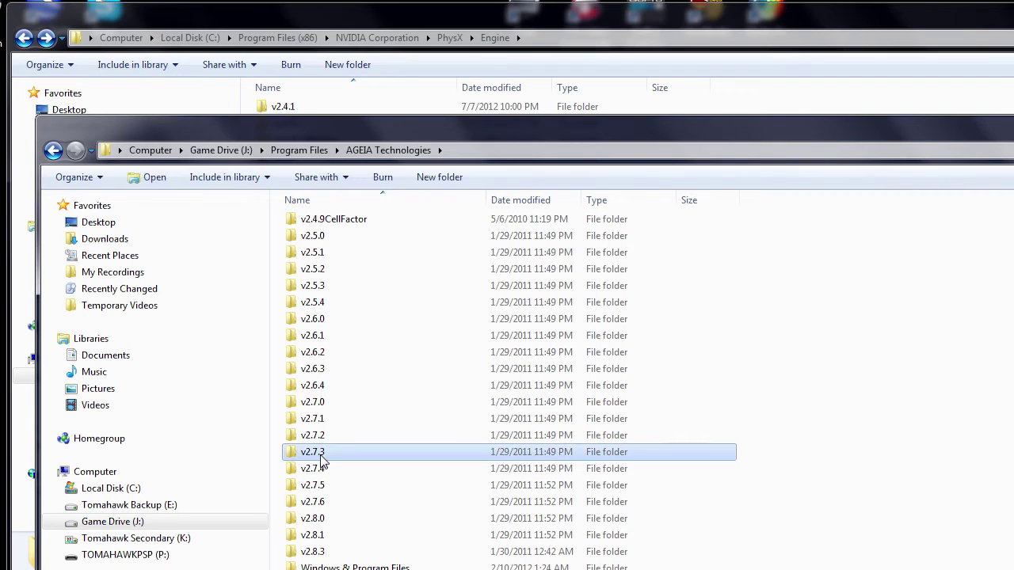
right_click(325, 457)
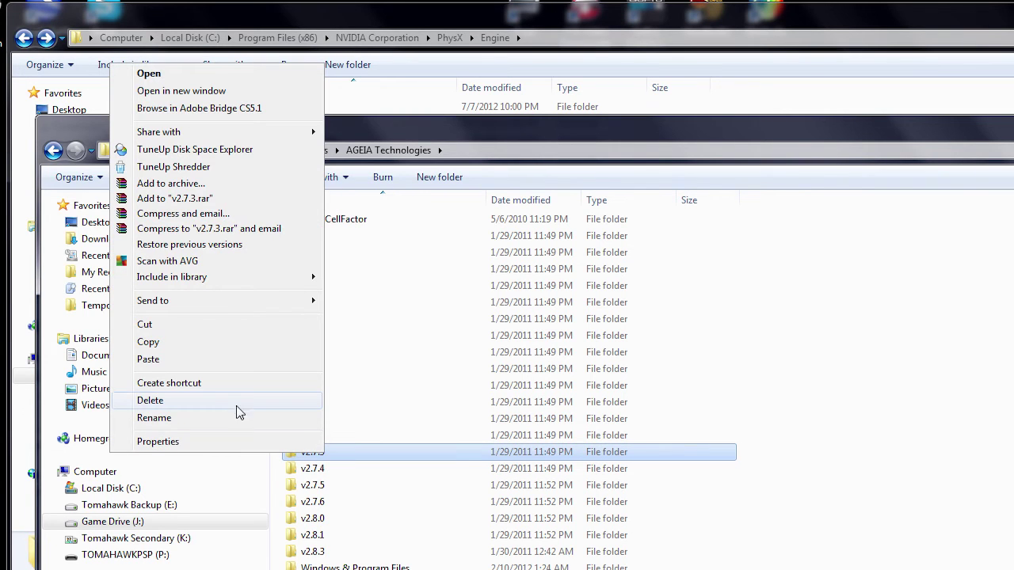
click(204, 343)
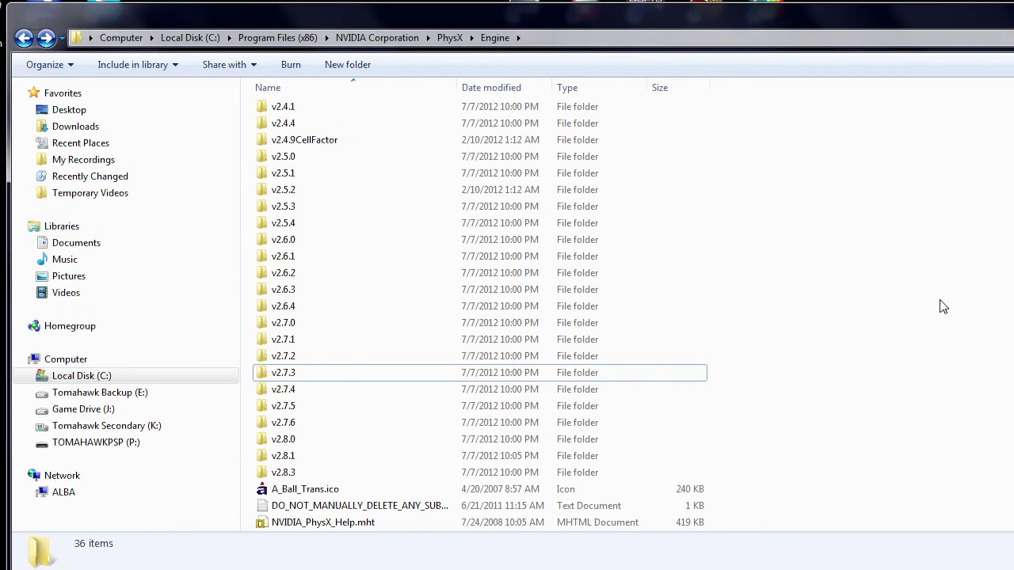
right_click(717, 295)
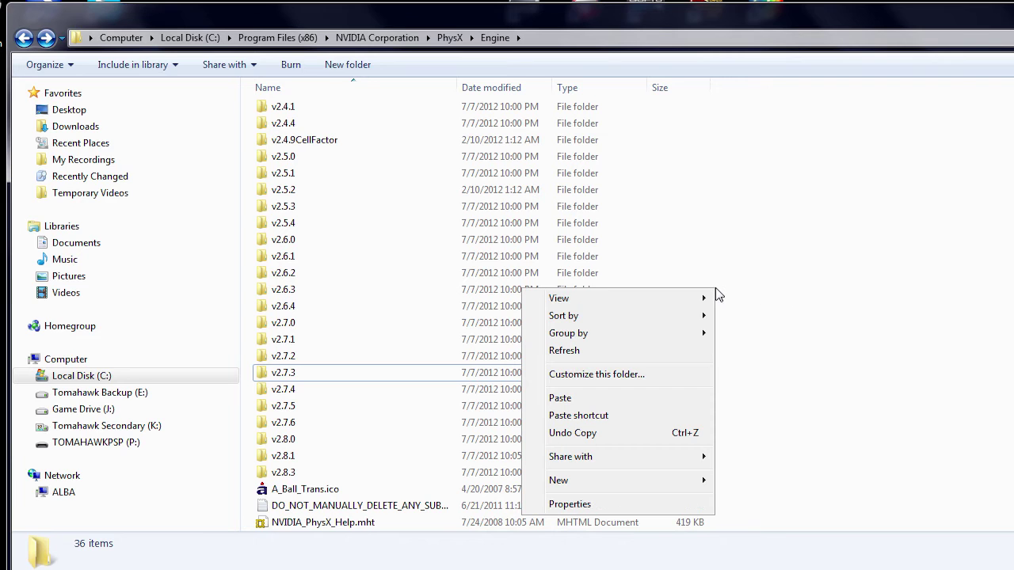
click(647, 408)
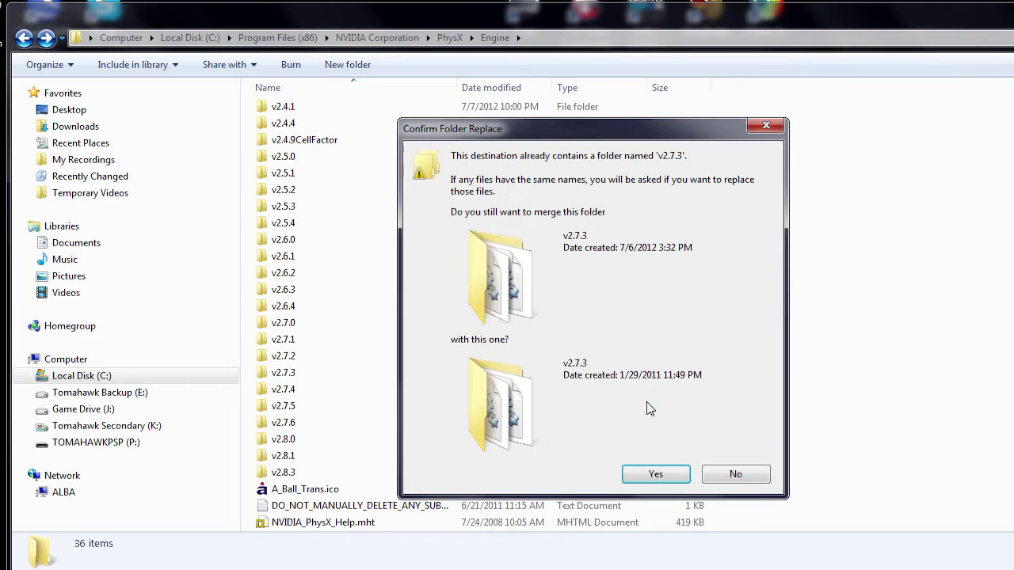
click(654, 474)
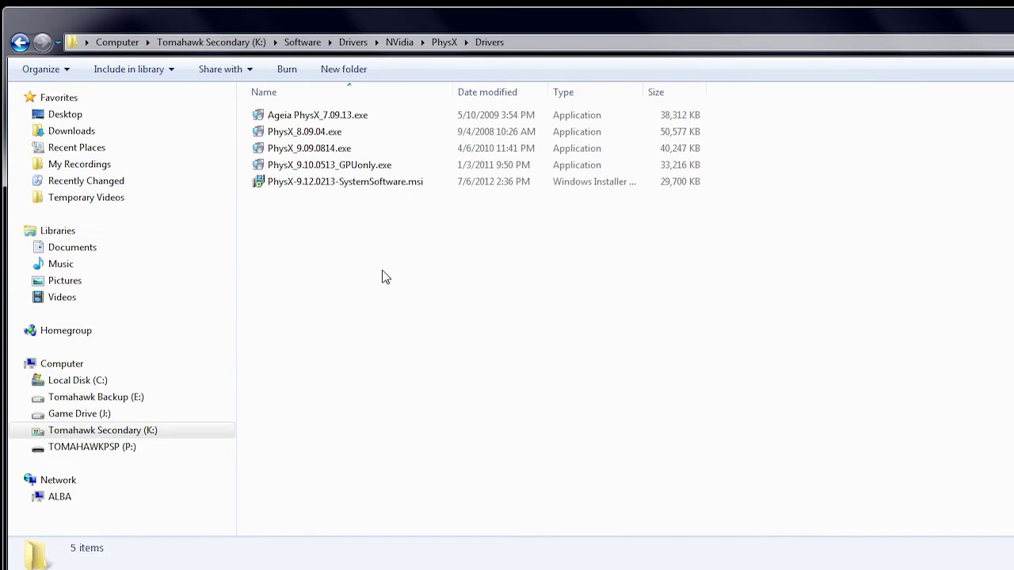
Run the PhysX-9.12.0213-SystemSoftware.msi installer and proceed after accepting the license agreement
double_click(328, 183)
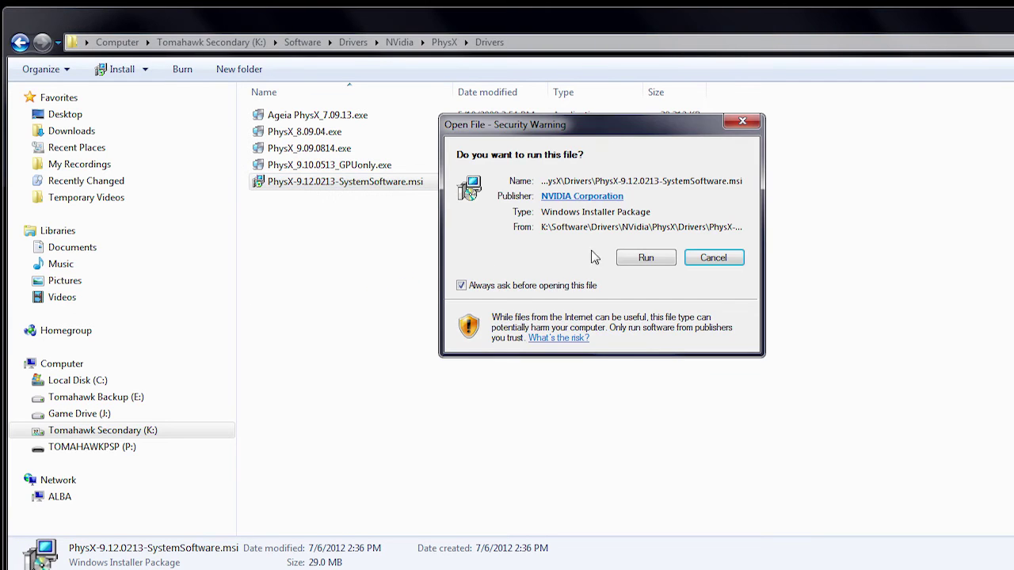
click(646, 260)
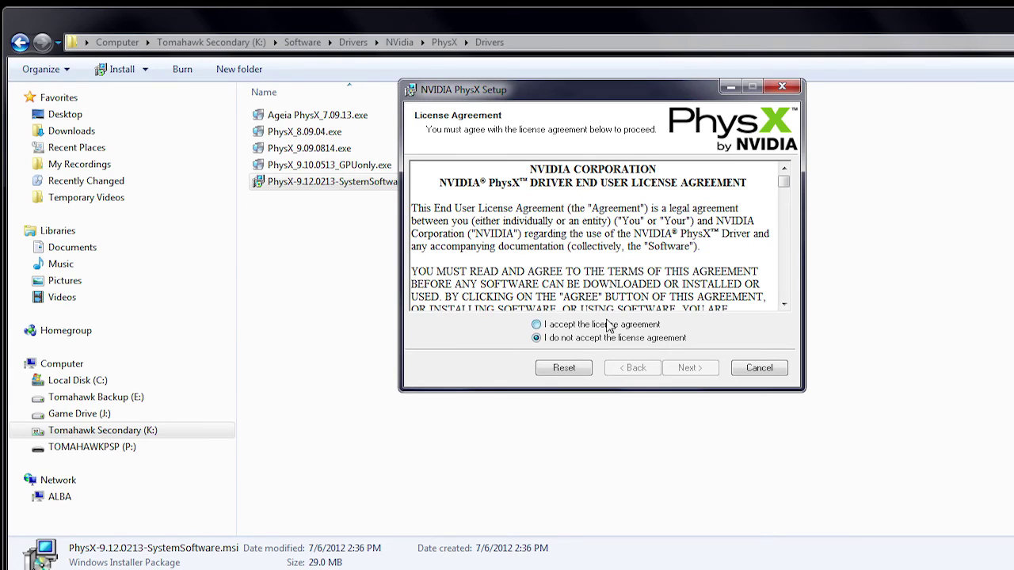
click(609, 325)
click(689, 368)
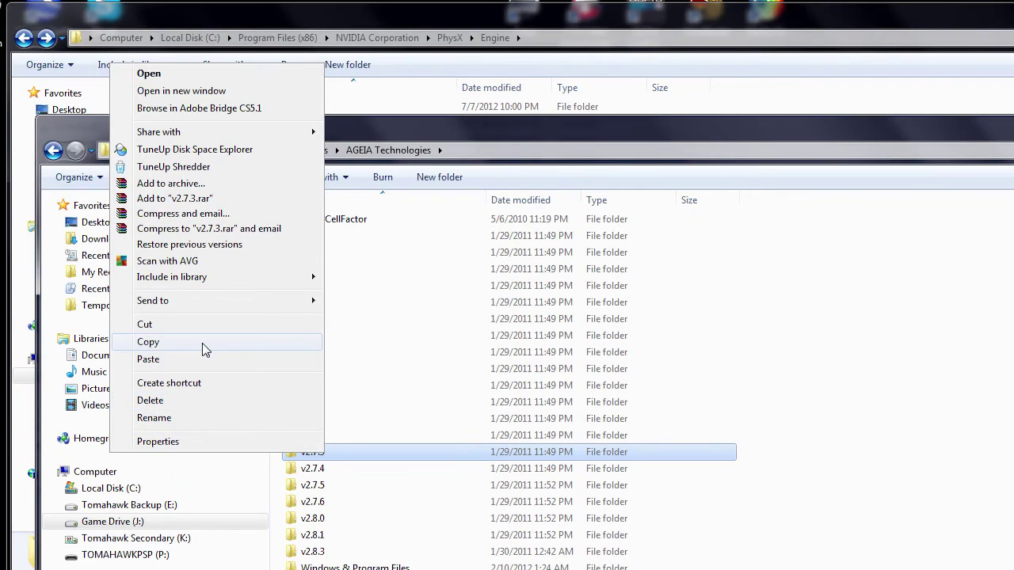
Copy the AGEIA v2.7.3 folder again and paste it into the Engine folder
click(204, 346)
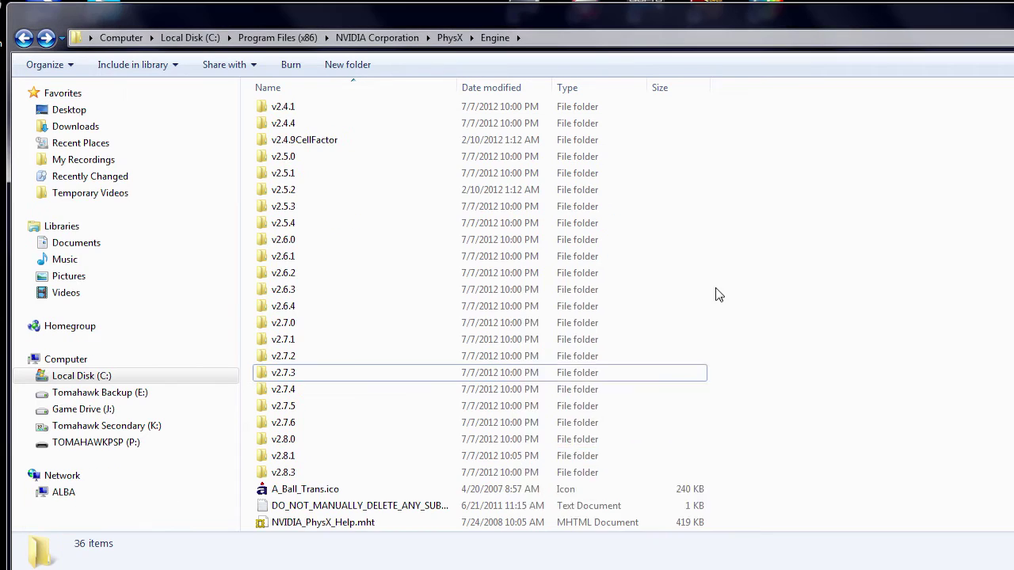
right_click(652, 294)
click(654, 398)
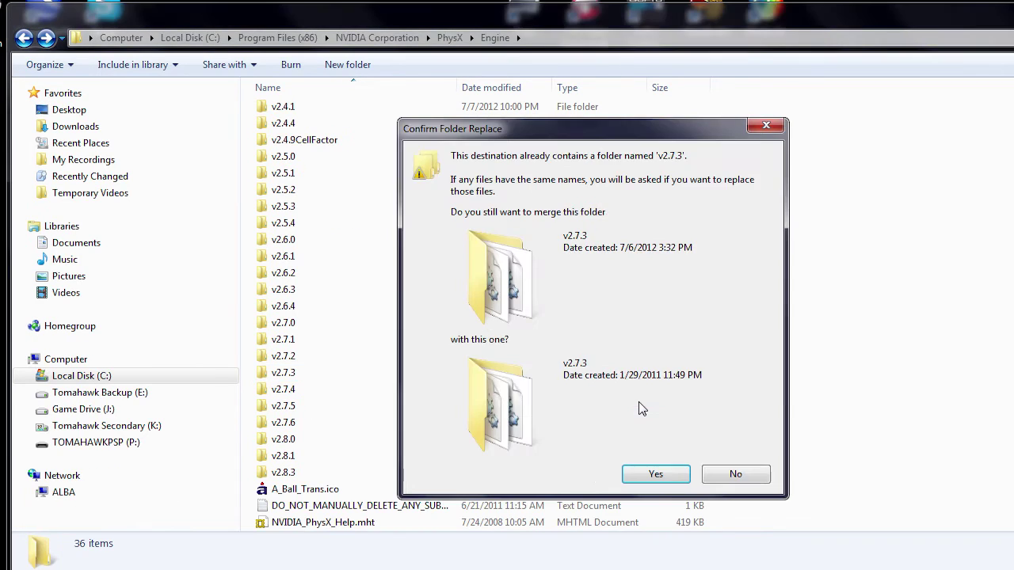